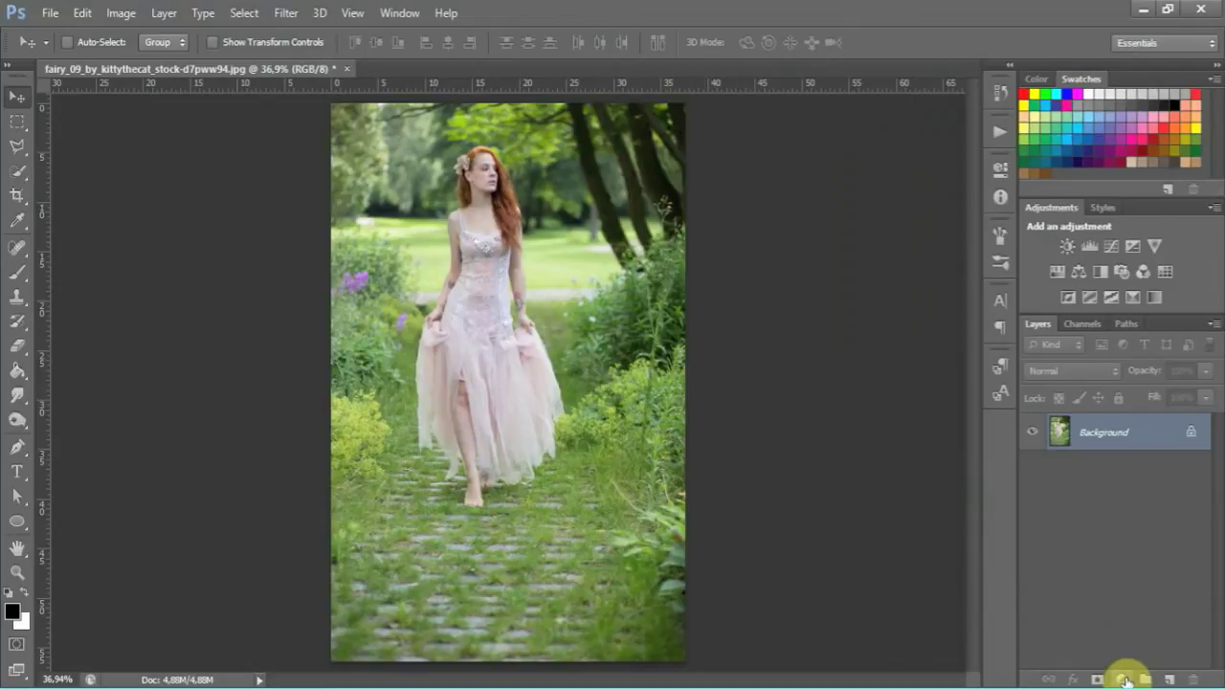
Add a Channel Mixer layer on Blue output with Green +200 and Blue -100
click(1126, 679)
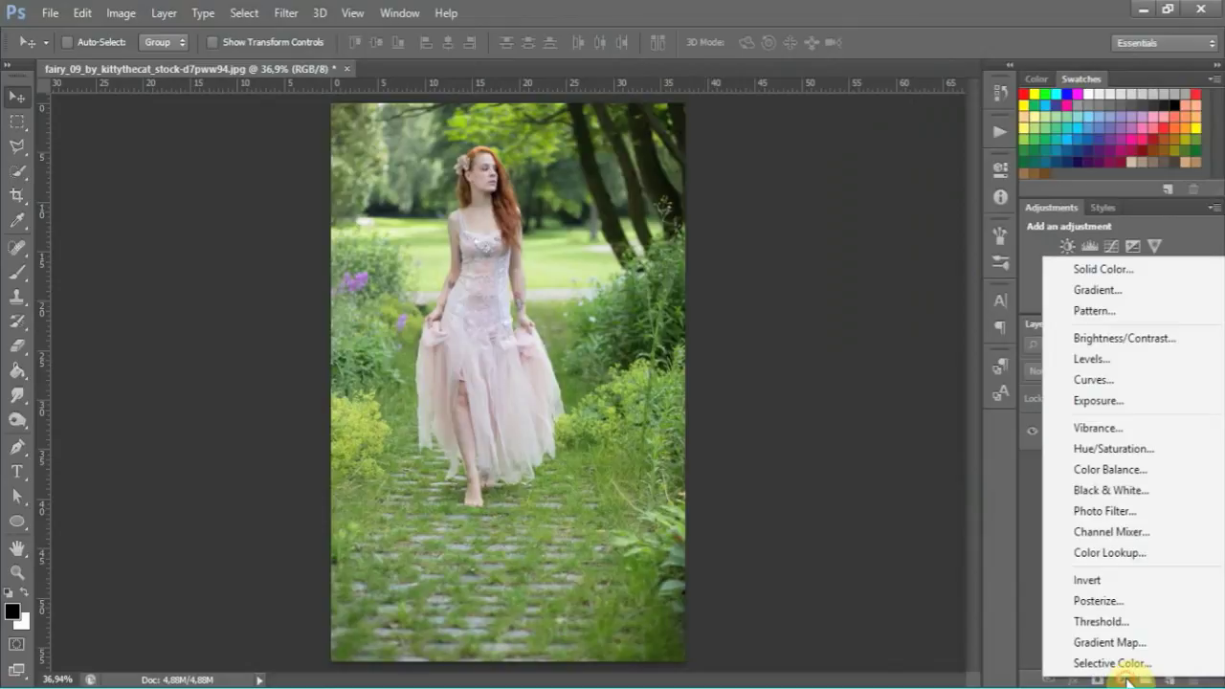
click(1162, 536)
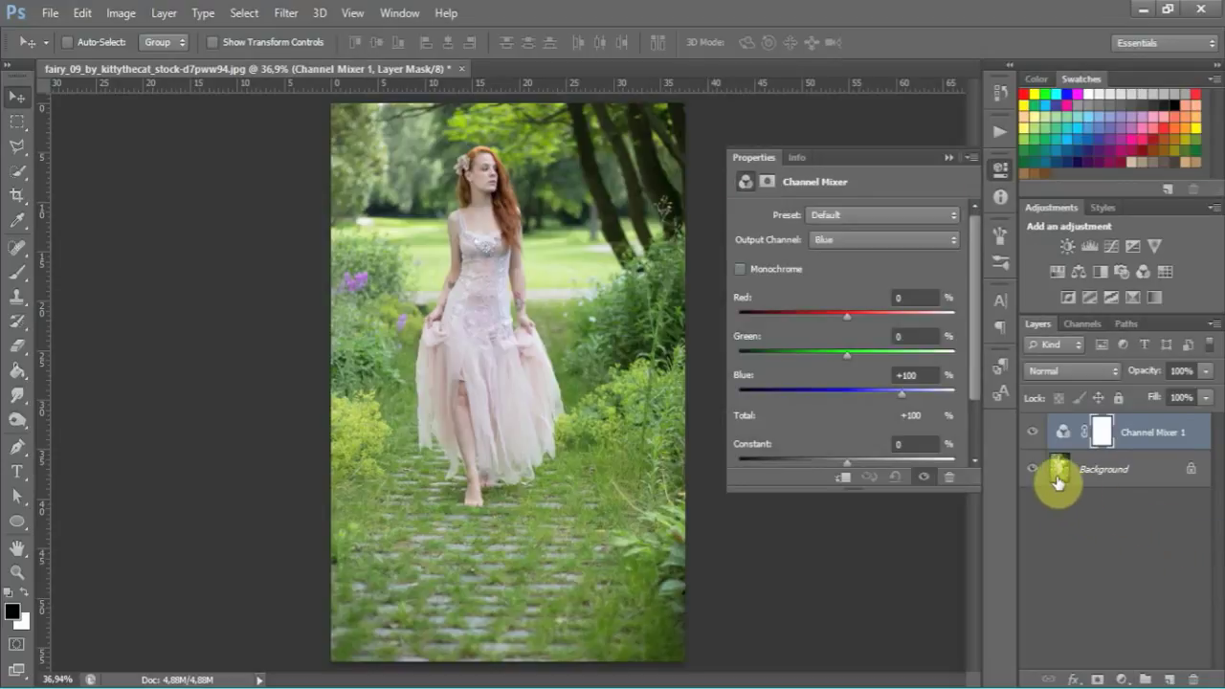
click(837, 239)
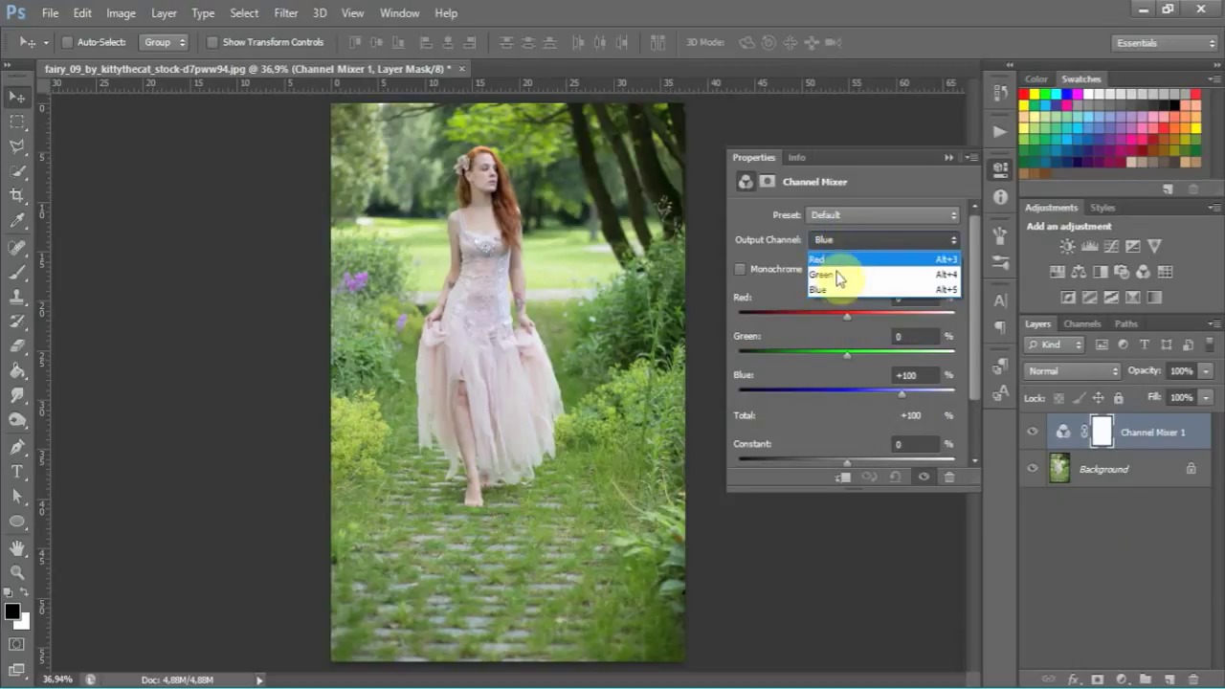
click(837, 289)
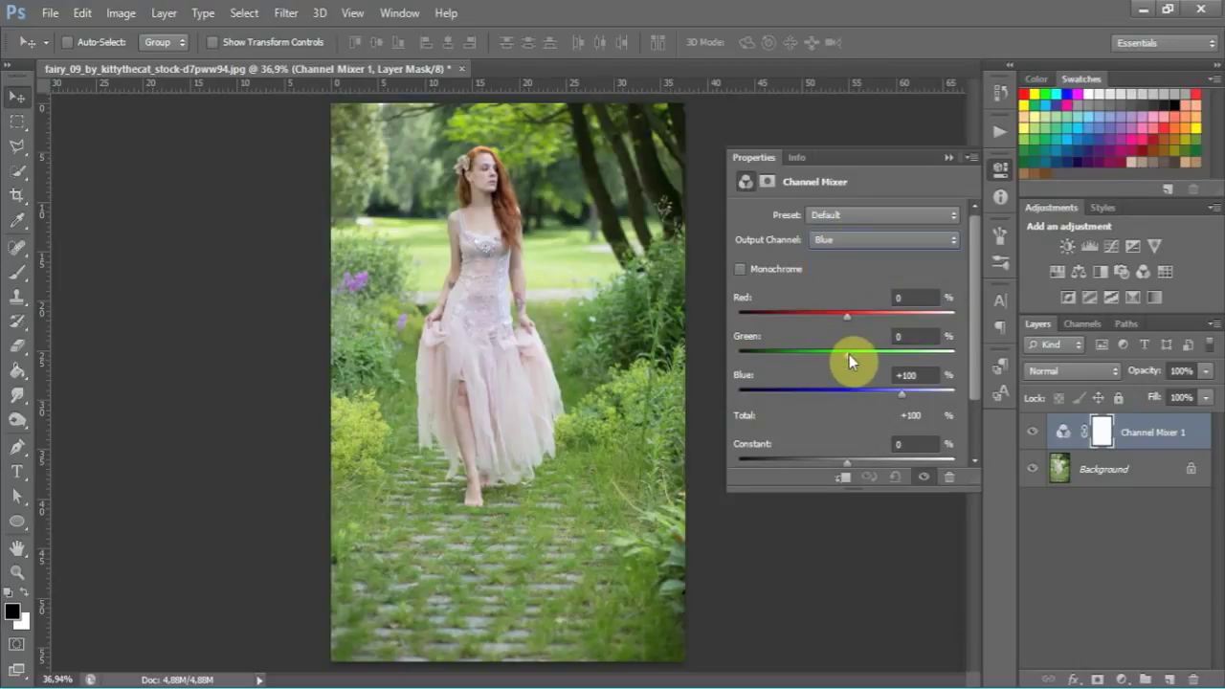
mouse_move(848, 355)
mouse_down()
mouse_move(820, 355)
mouse_move(974, 362)
mouse_up()
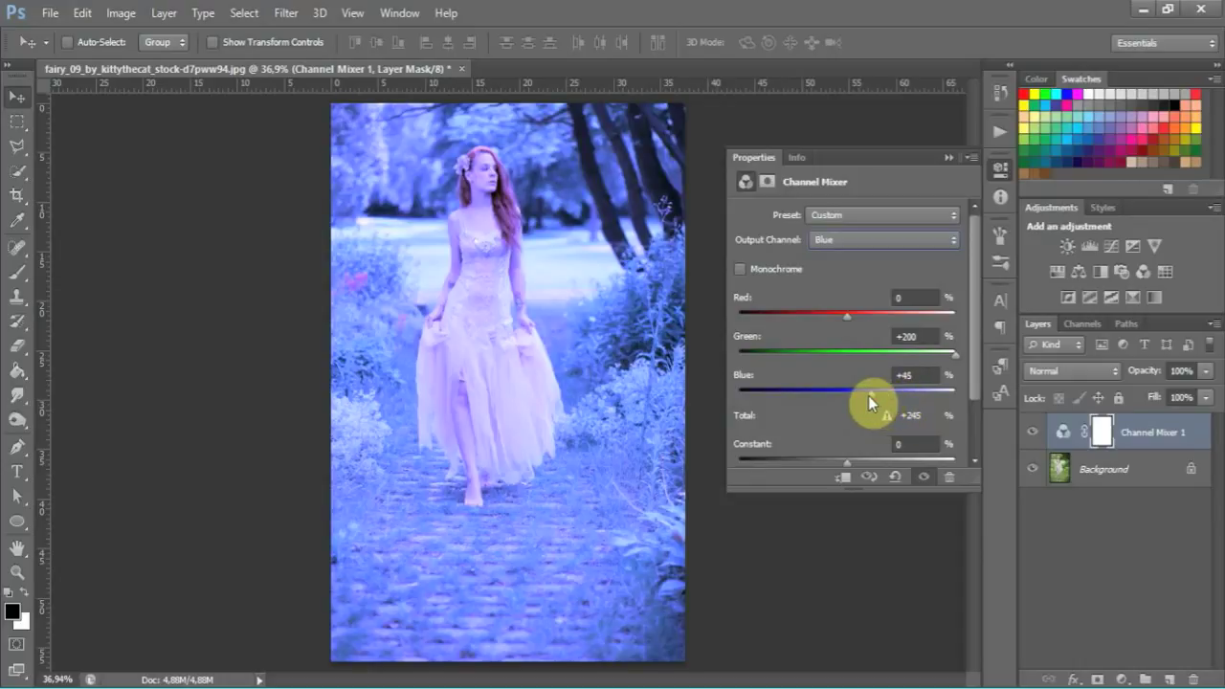
drag(846, 392, 793, 391)
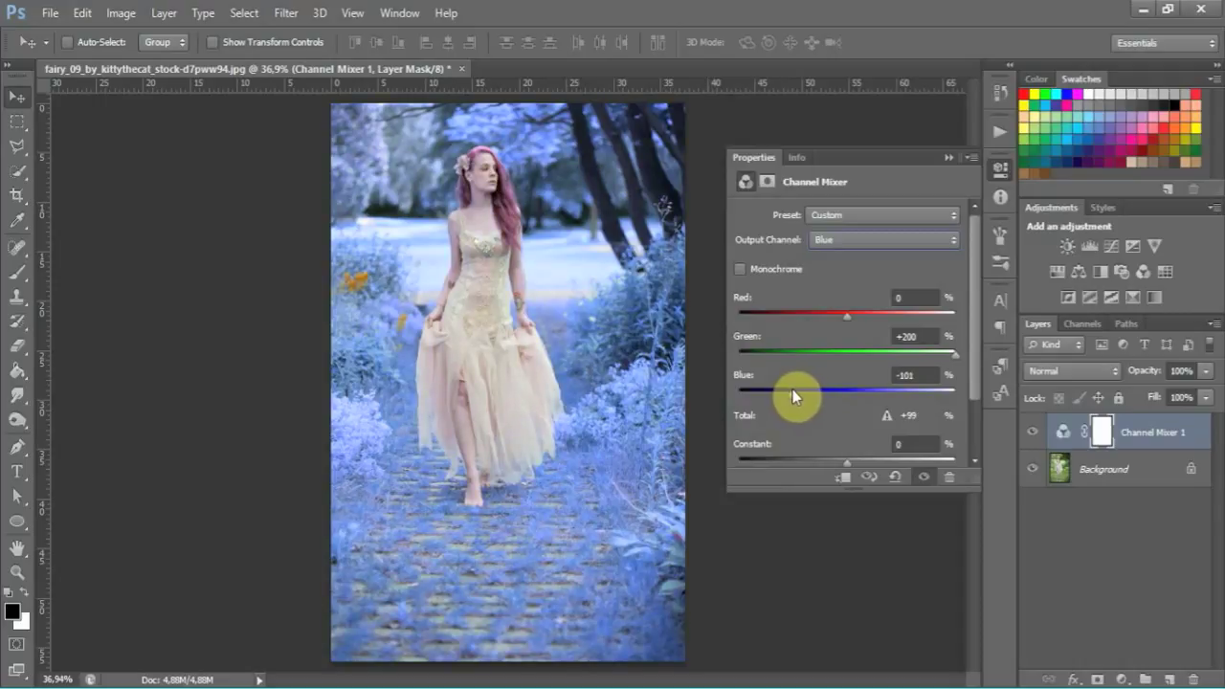
click(793, 391)
click(926, 375)
text(-100)
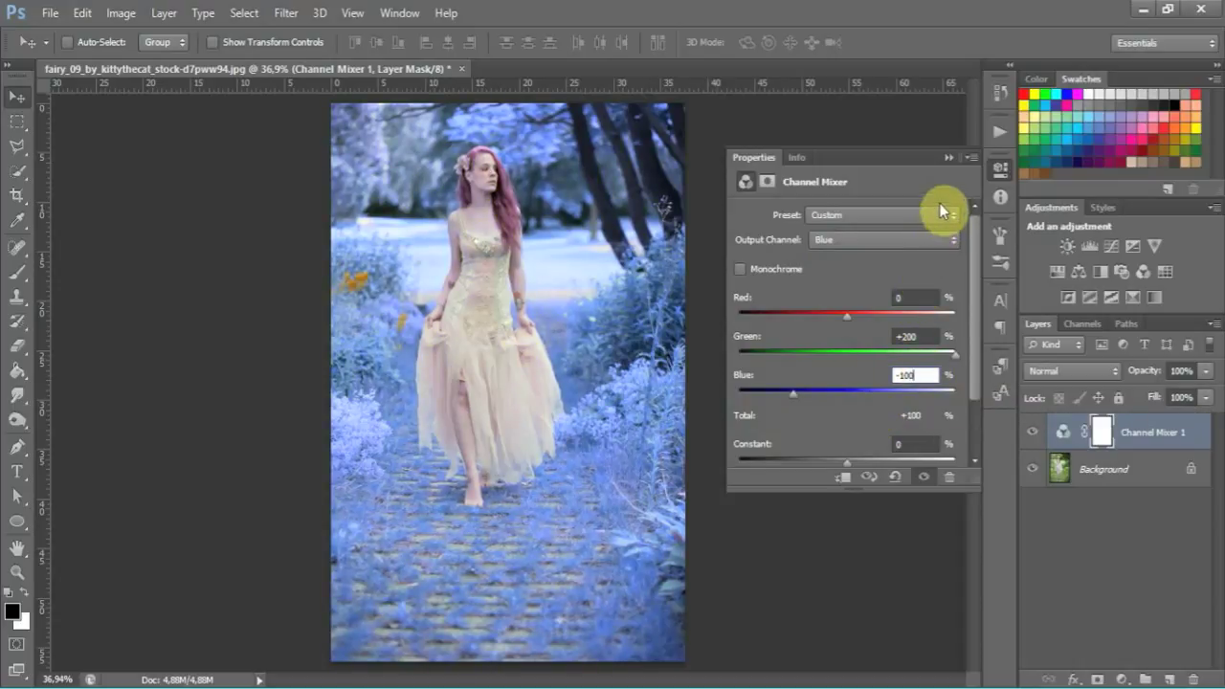
click(949, 159)
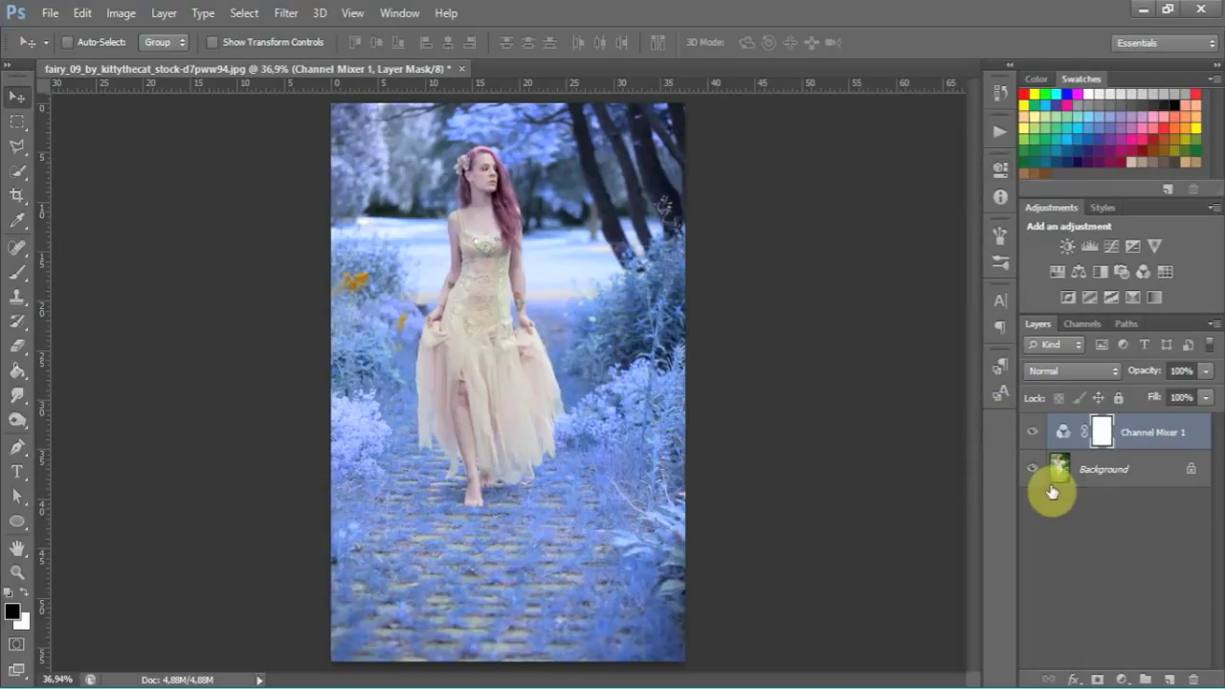
Add a Hue/Saturation layer setting the Blues to Lightness +50 and Saturation -10
click(1122, 679)
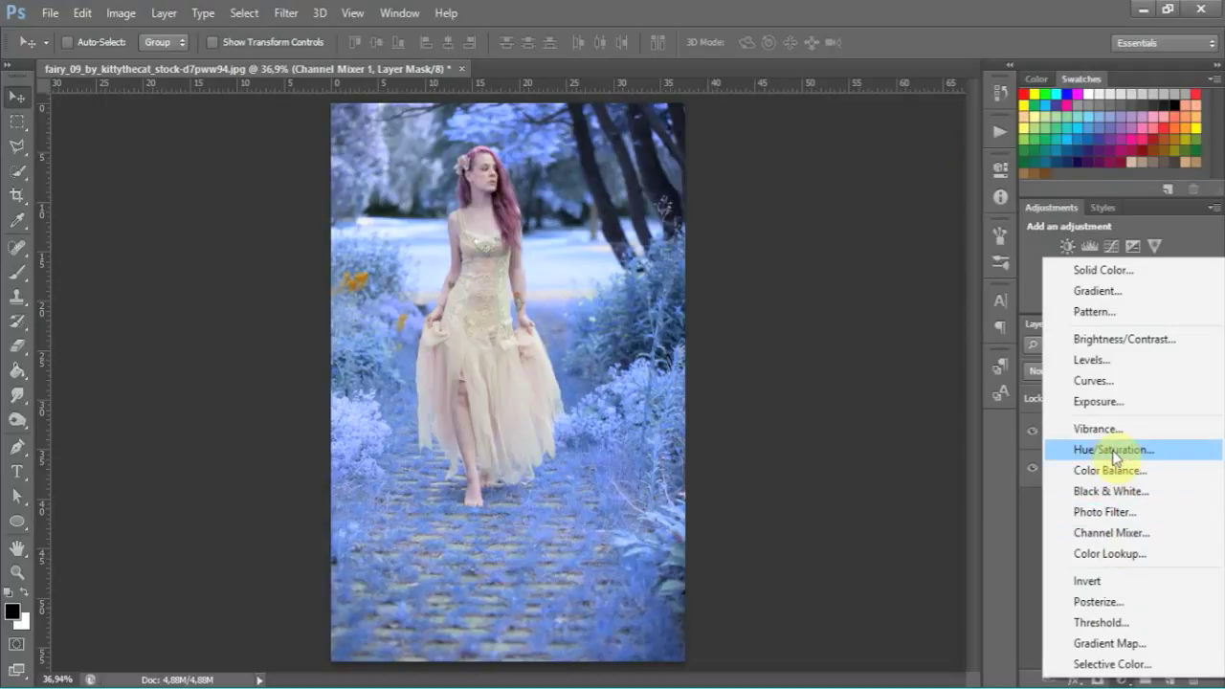
click(1160, 456)
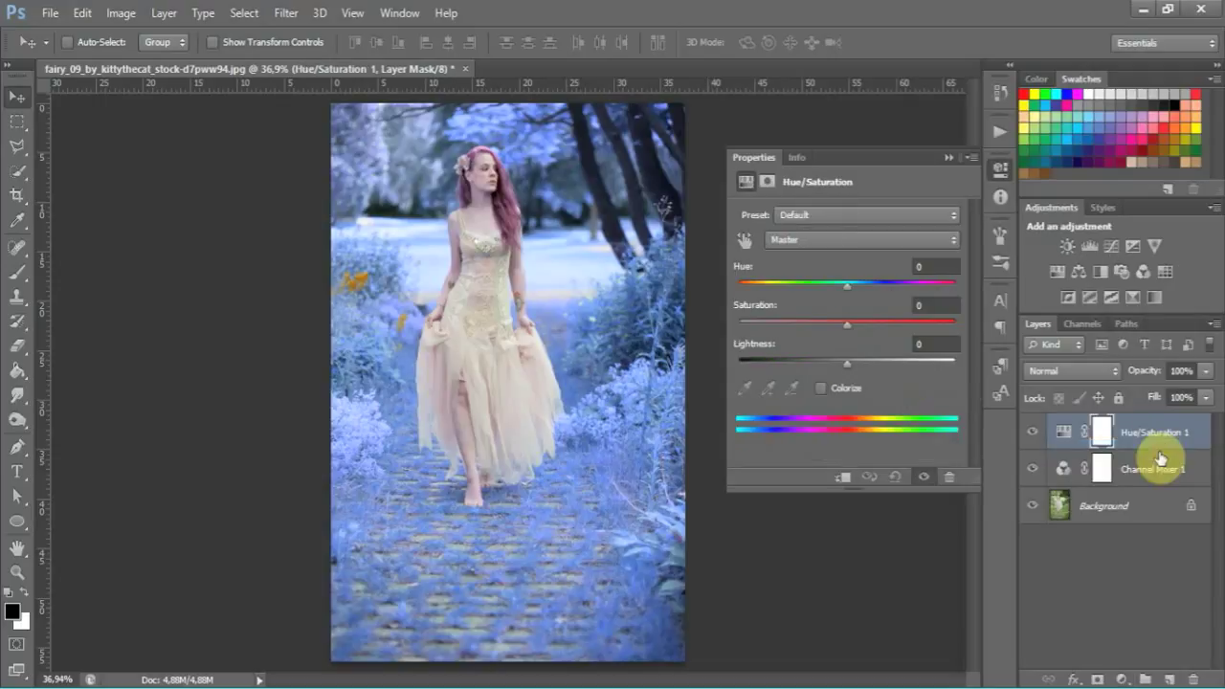
click(870, 239)
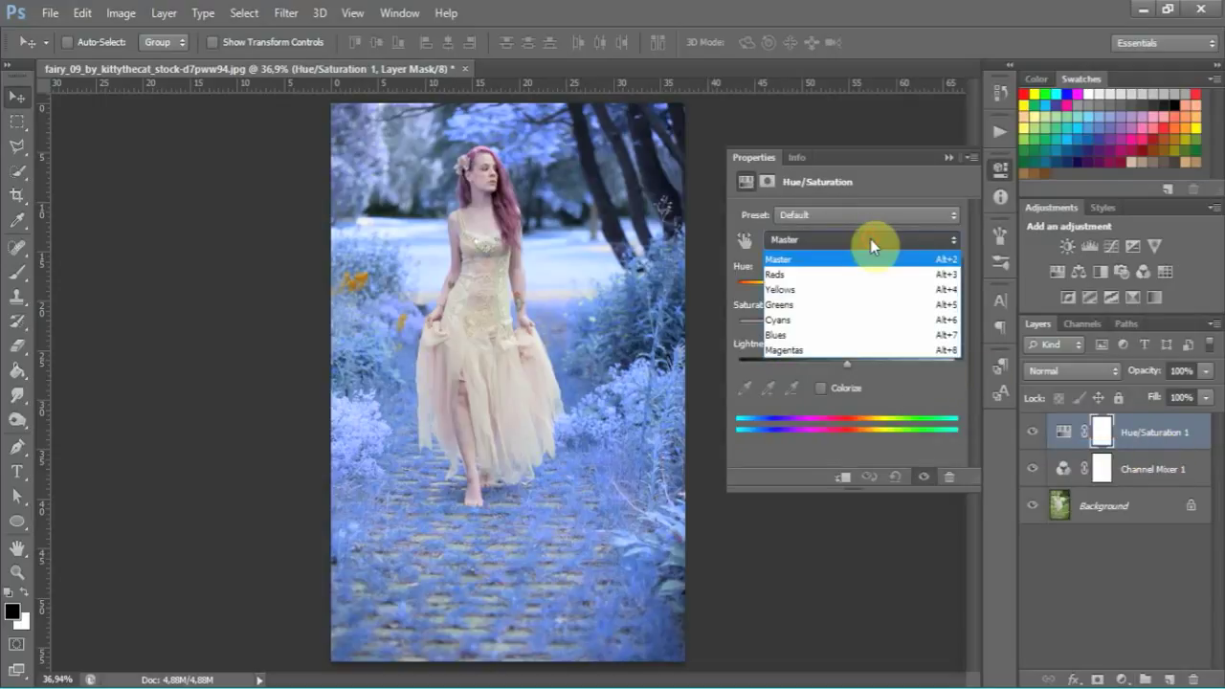
click(857, 335)
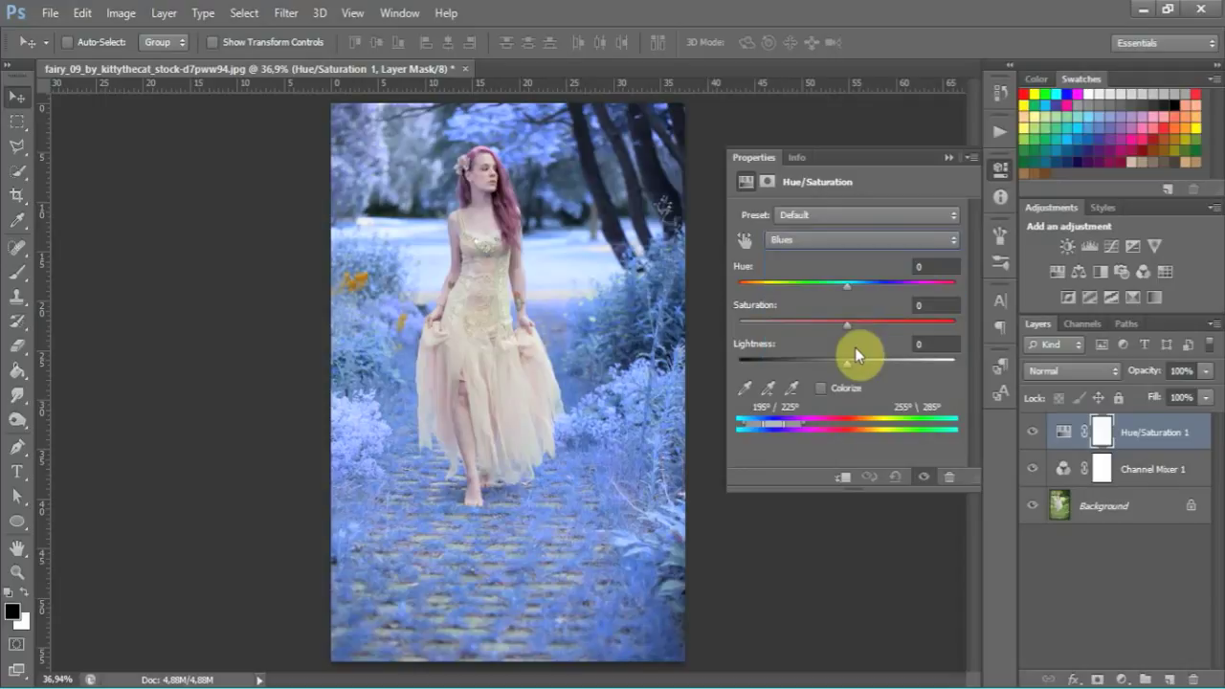
drag(848, 366, 921, 363)
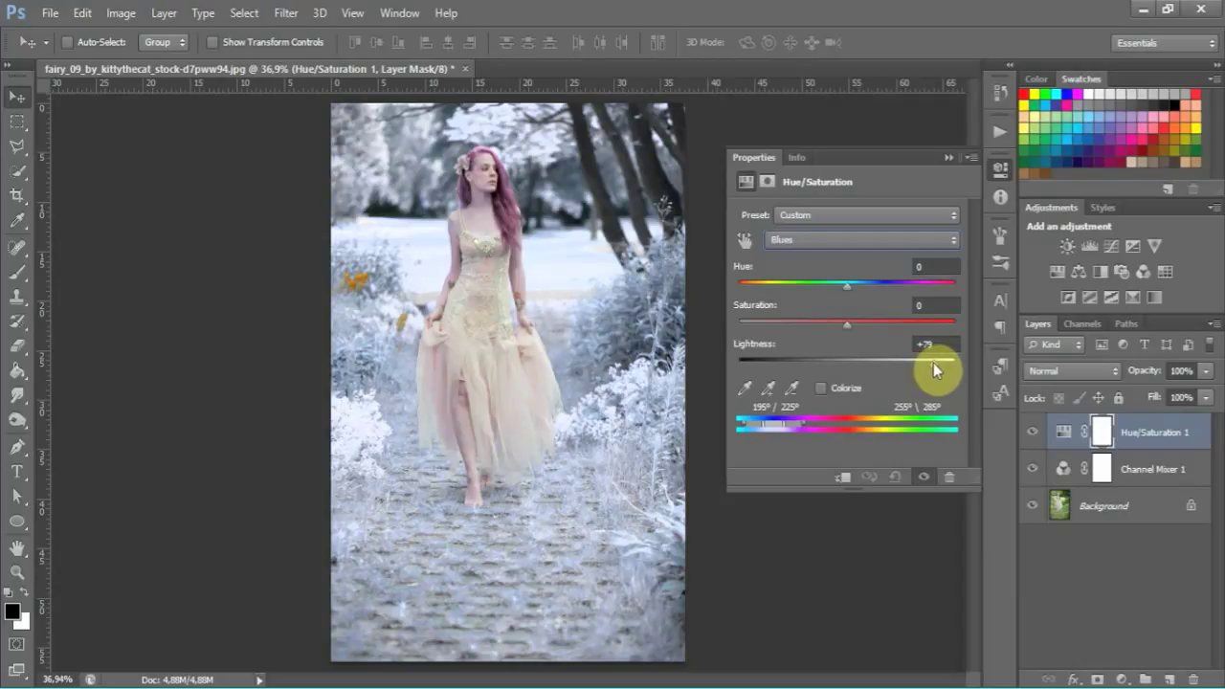
drag(933, 363, 912, 371)
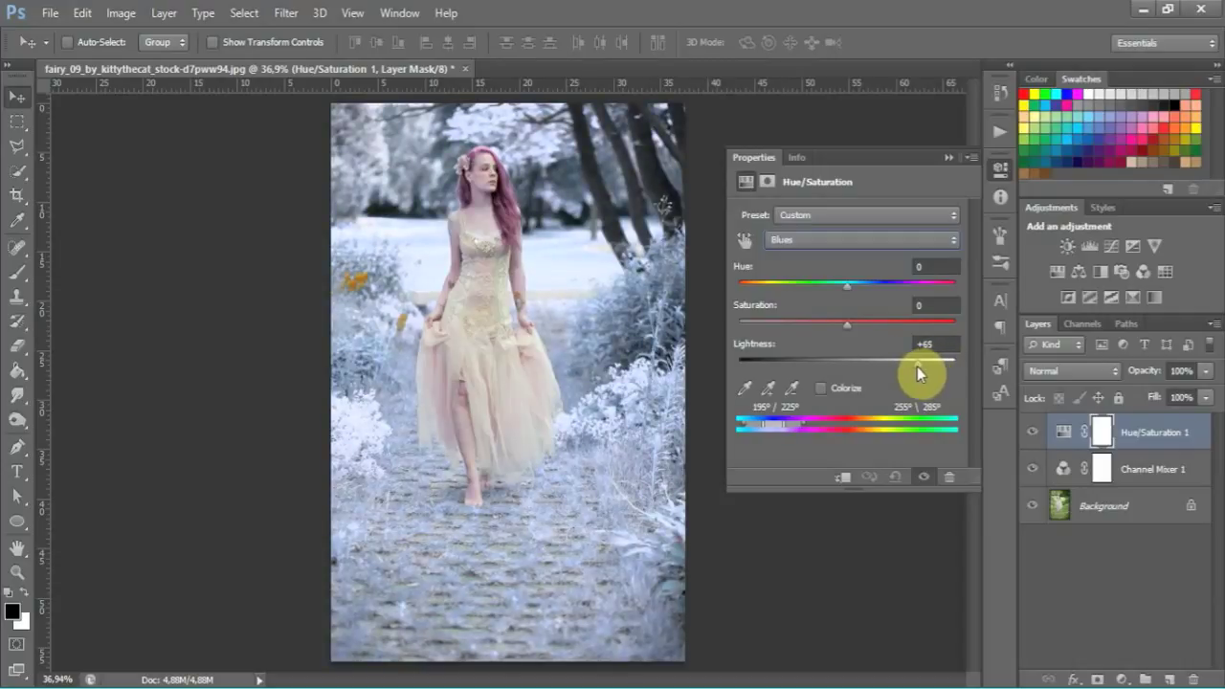
drag(922, 367, 902, 367)
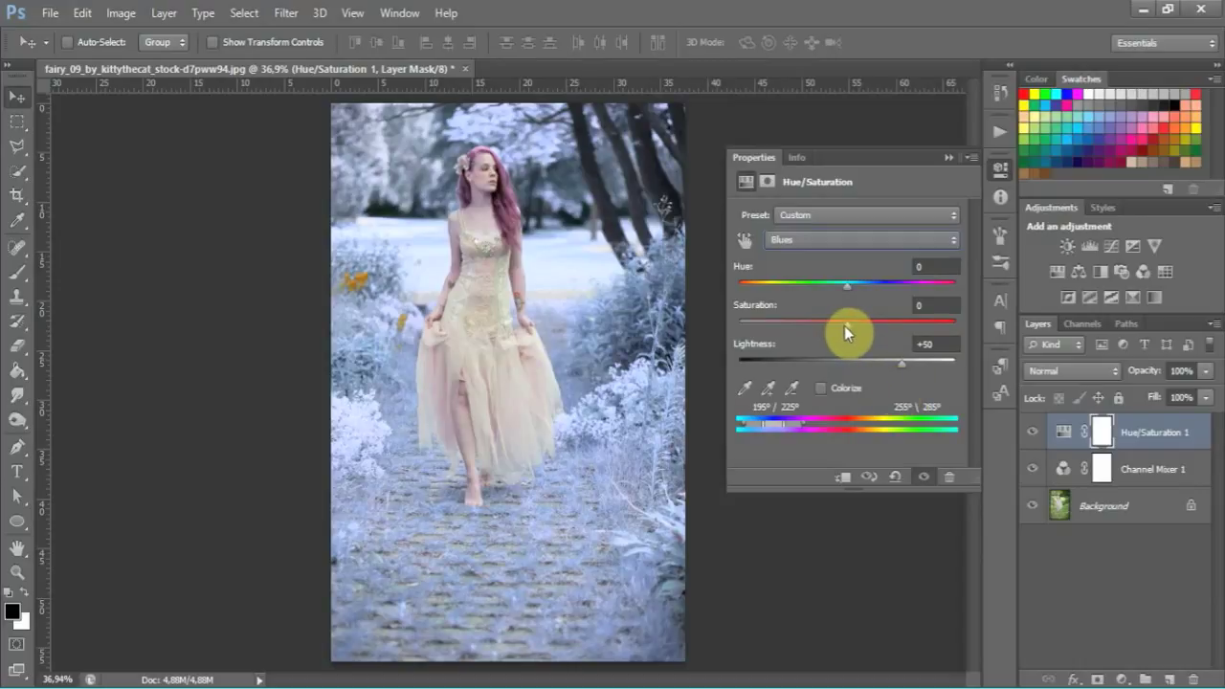
drag(844, 326, 834, 325)
click(947, 160)
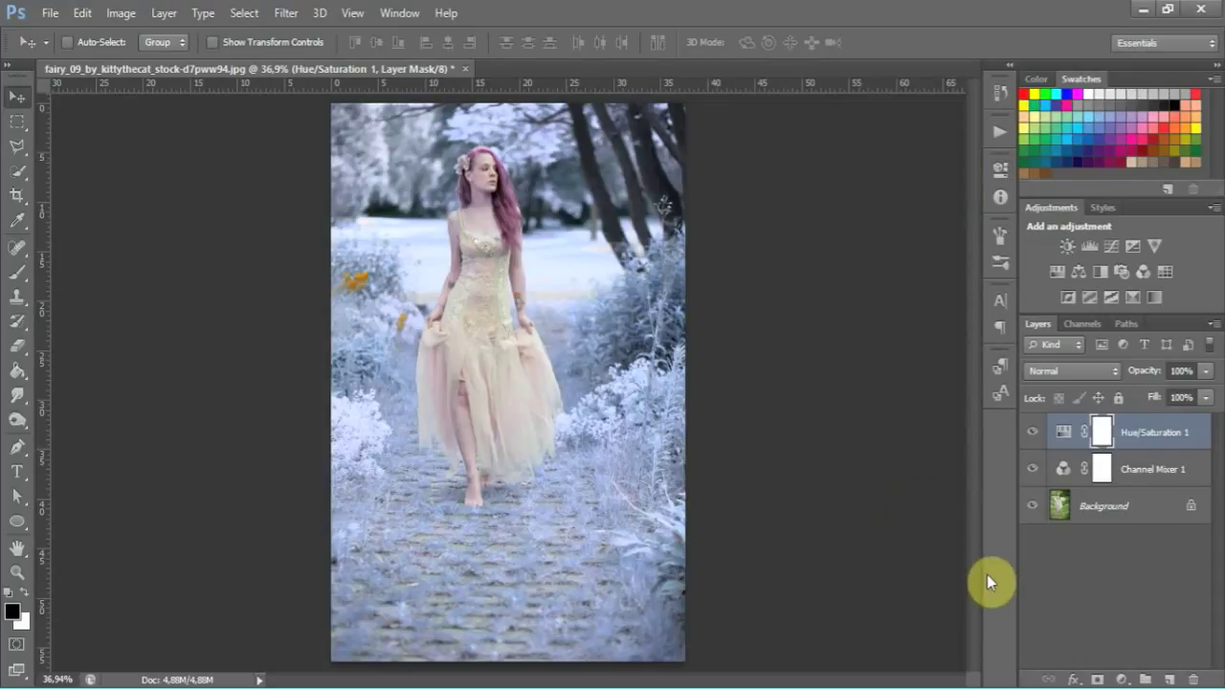
Create Layer 1 and fill a rectangle over the skirt and legs with black
click(1169, 679)
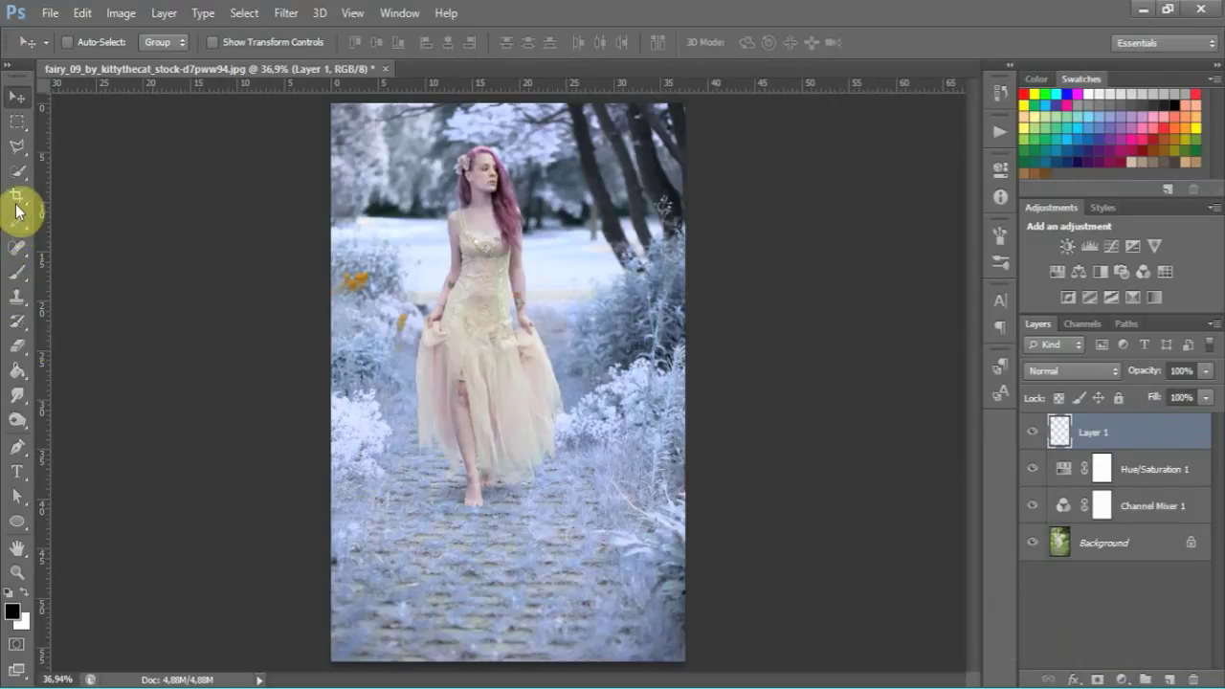
click(17, 122)
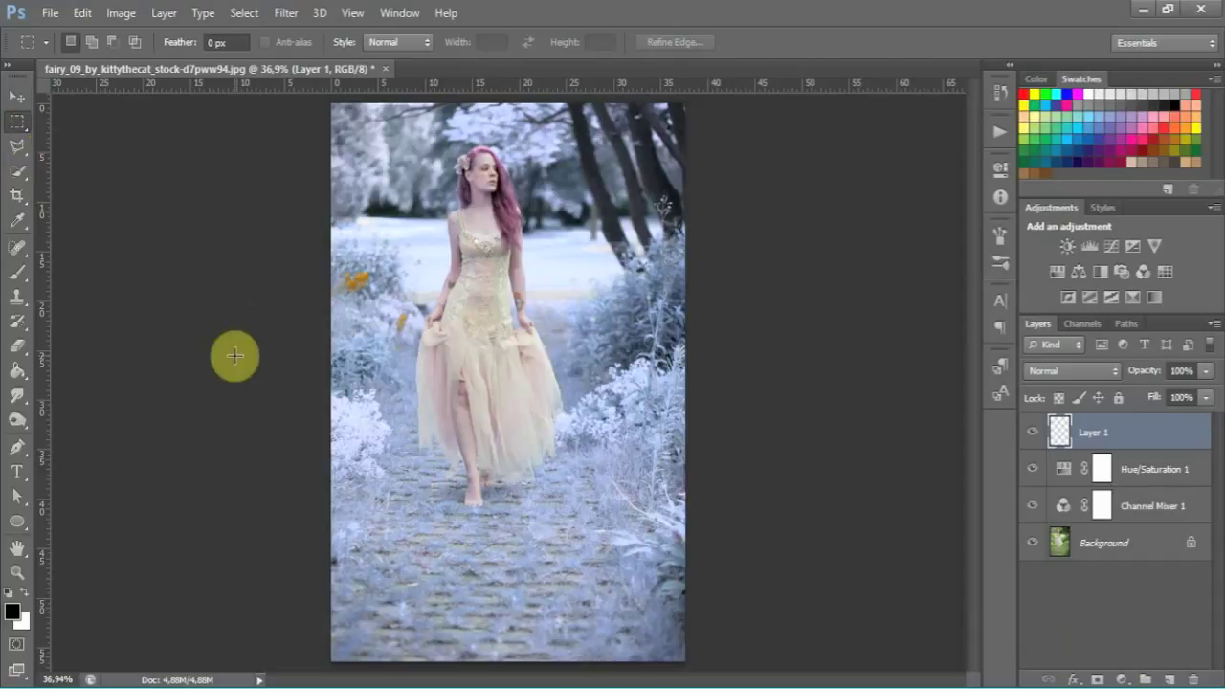
drag(440, 295, 564, 509)
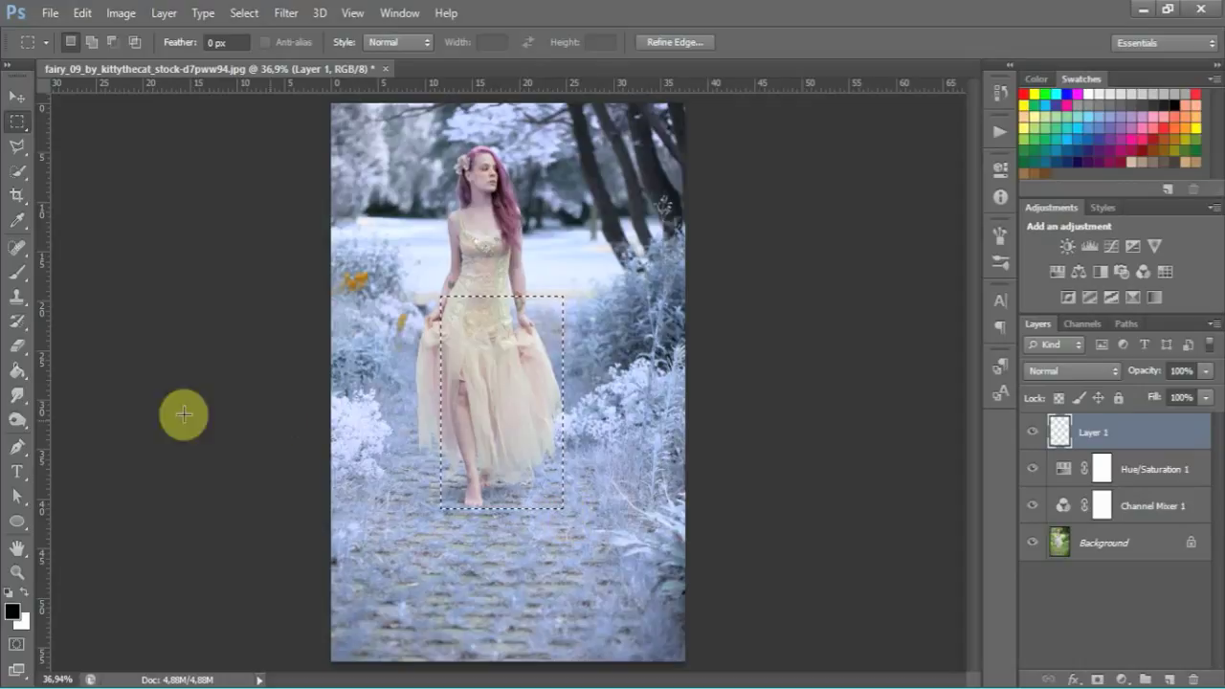
click(21, 376)
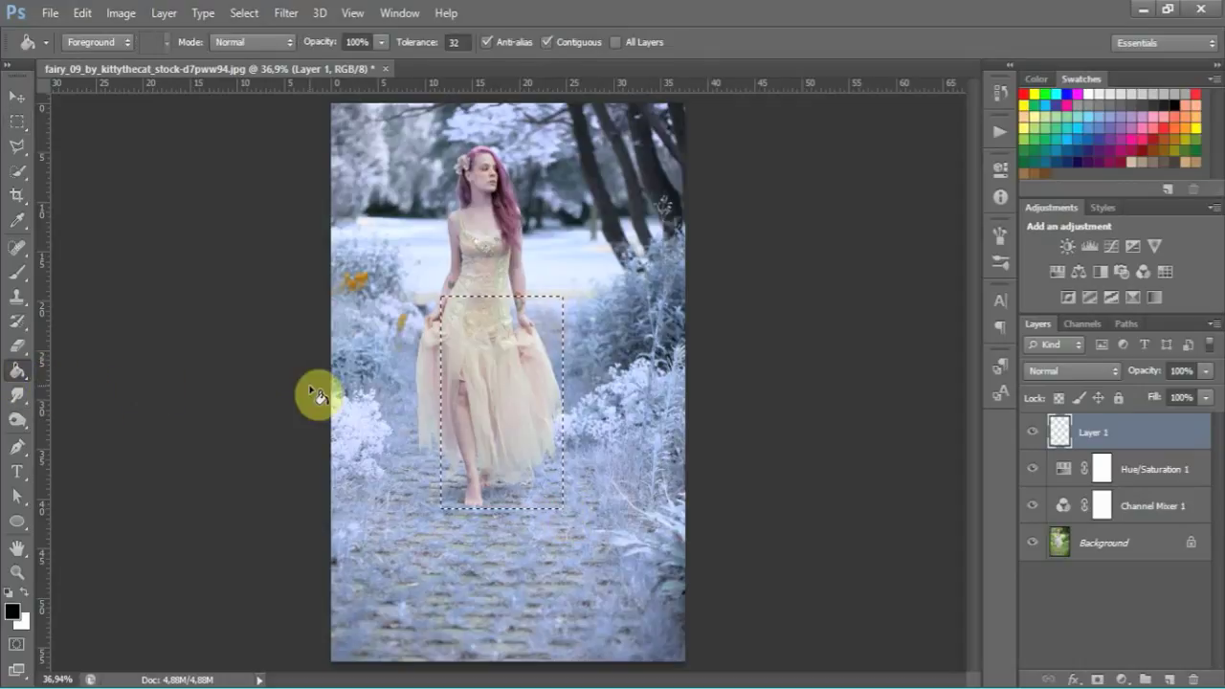
click(502, 419)
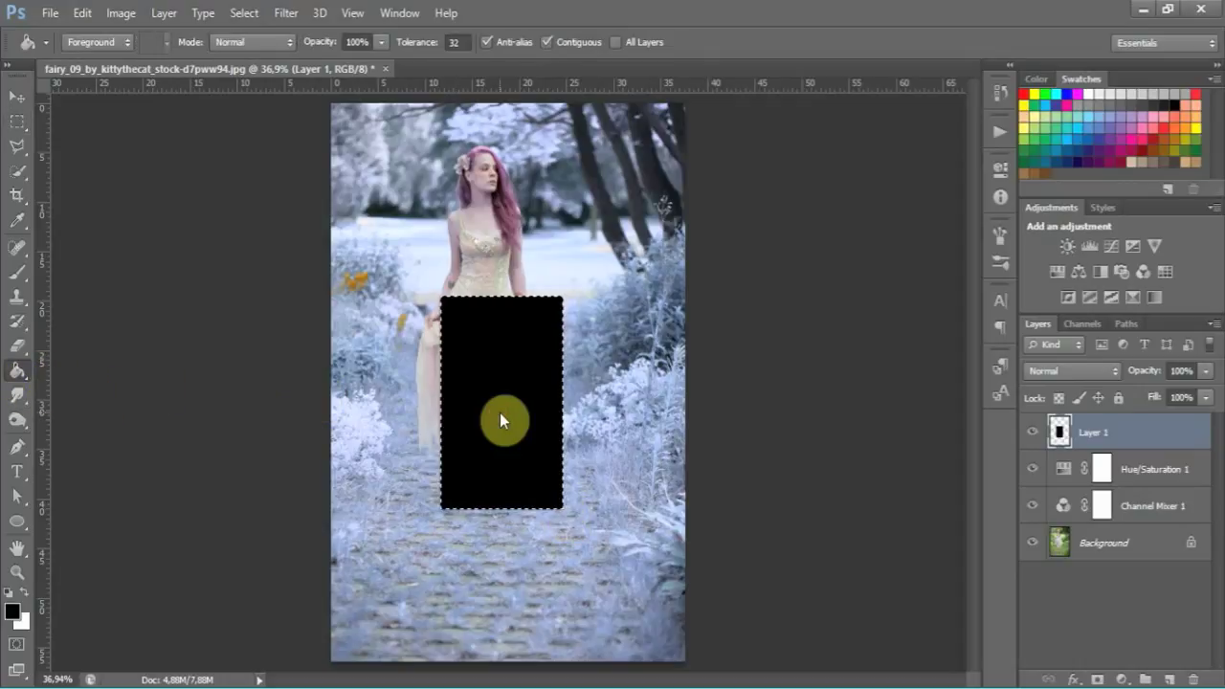
click(287, 14)
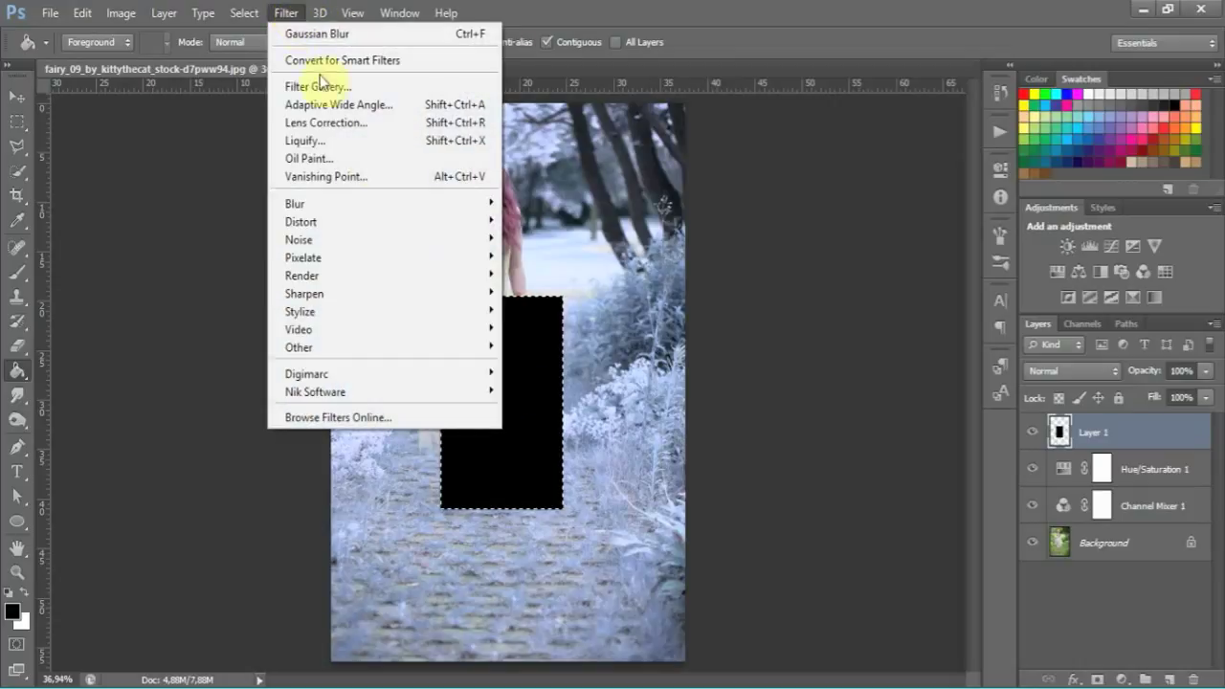
mouse_move(299, 239)
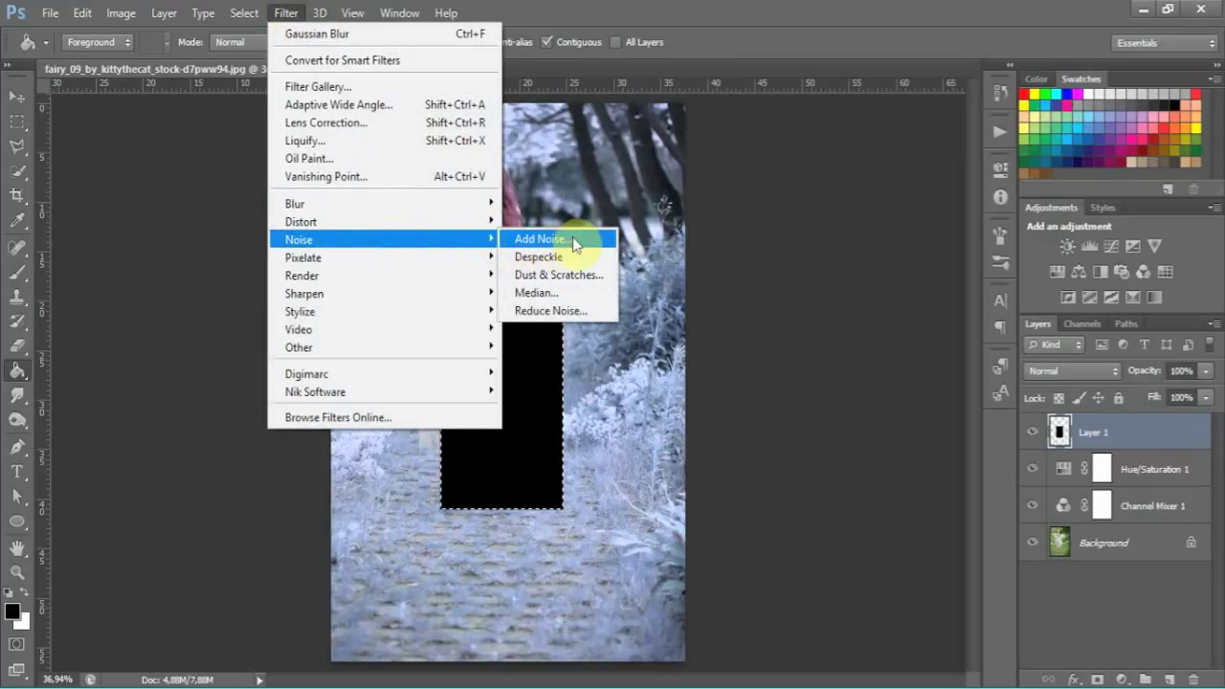
Fill the black rectangle with grey noise using Add Noise
click(590, 246)
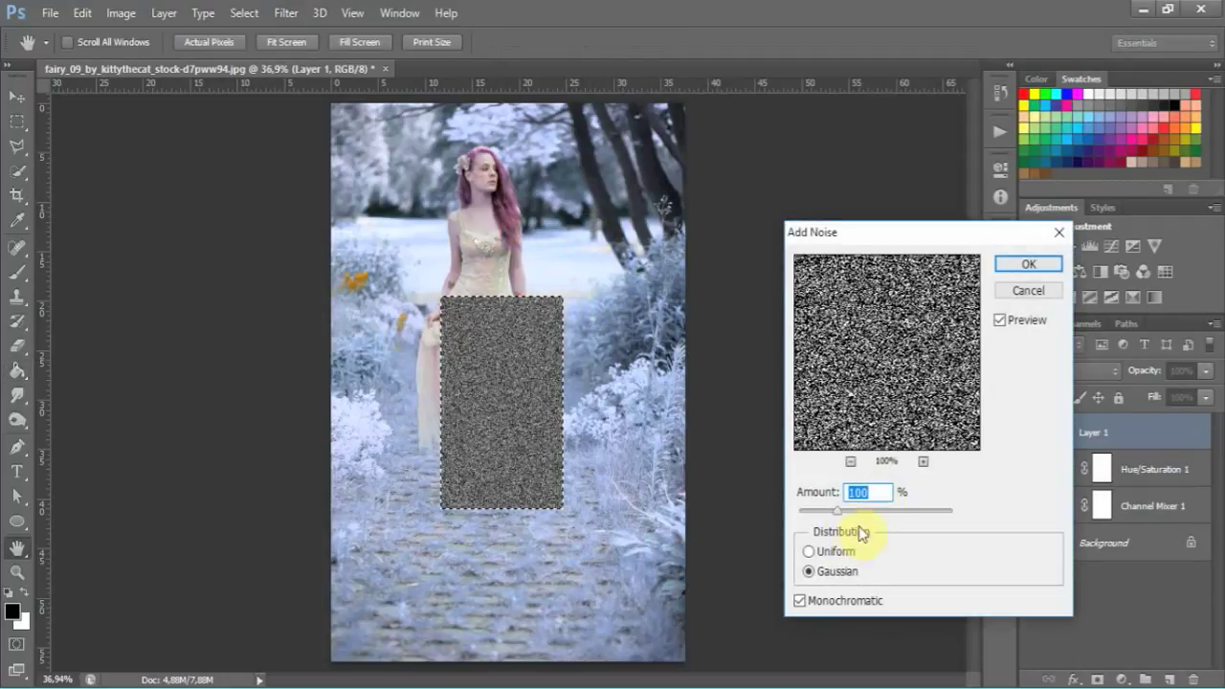
click(1007, 270)
key(g)
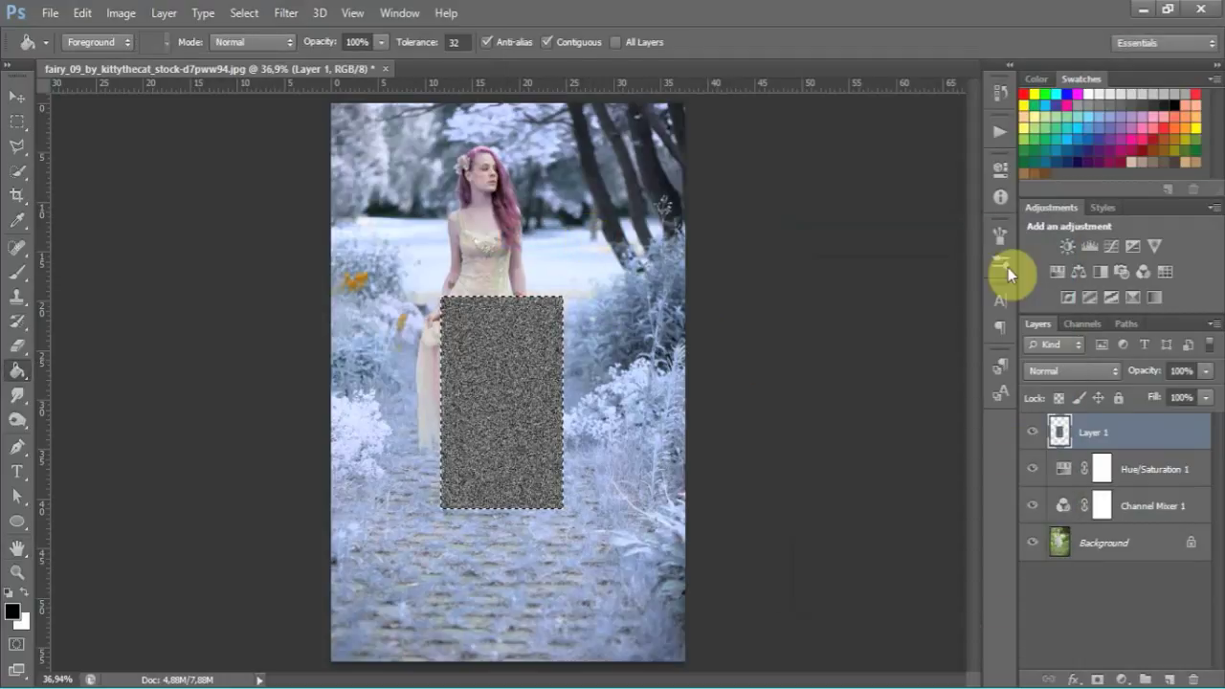
Soften the noise with a Gaussian Blur of 1 pixel radius
click(285, 11)
mouse_move(383, 203)
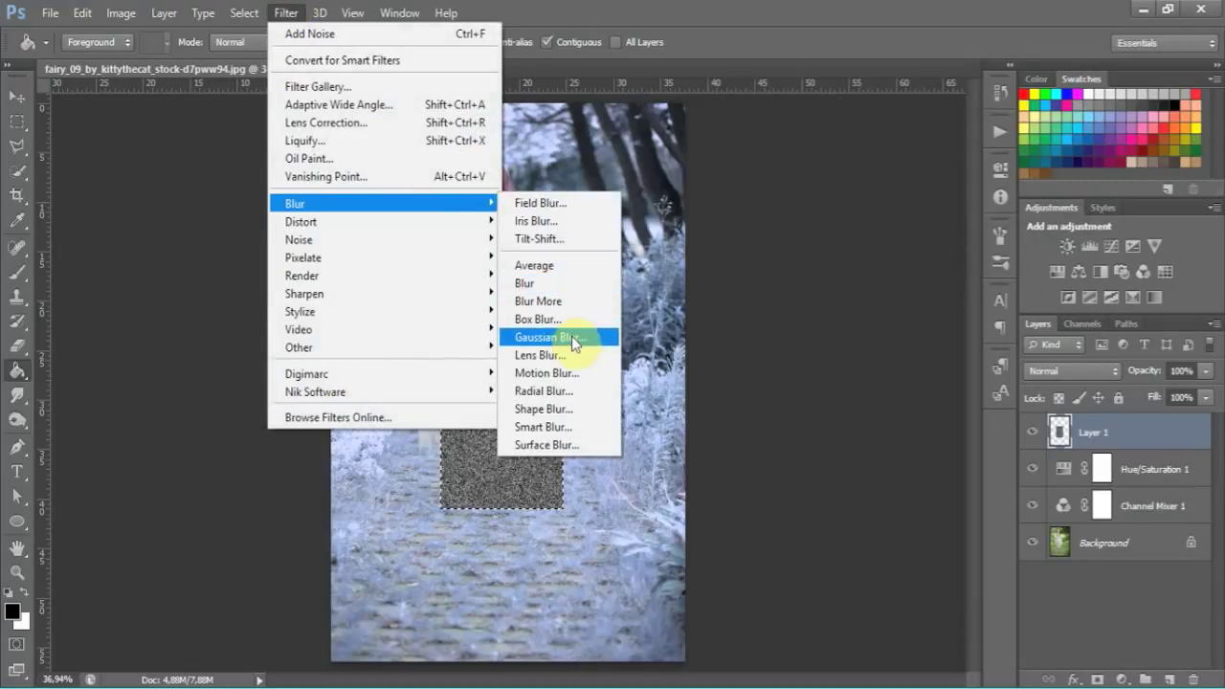
click(596, 337)
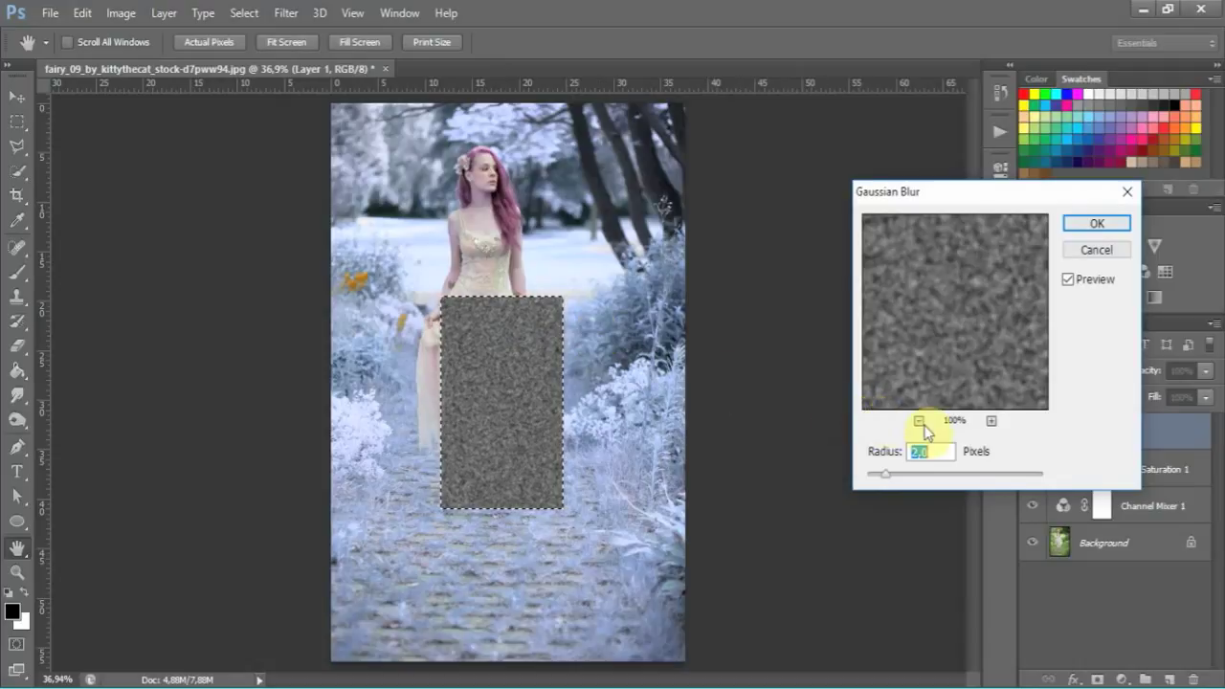
text(1)
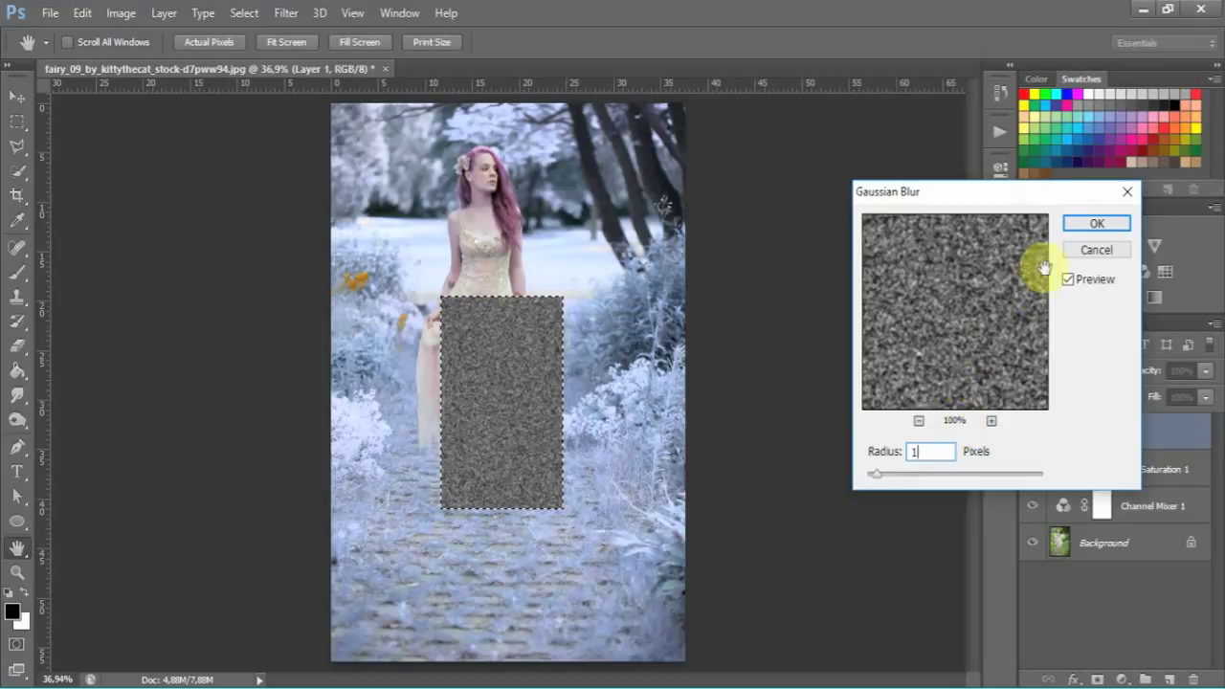
click(1075, 230)
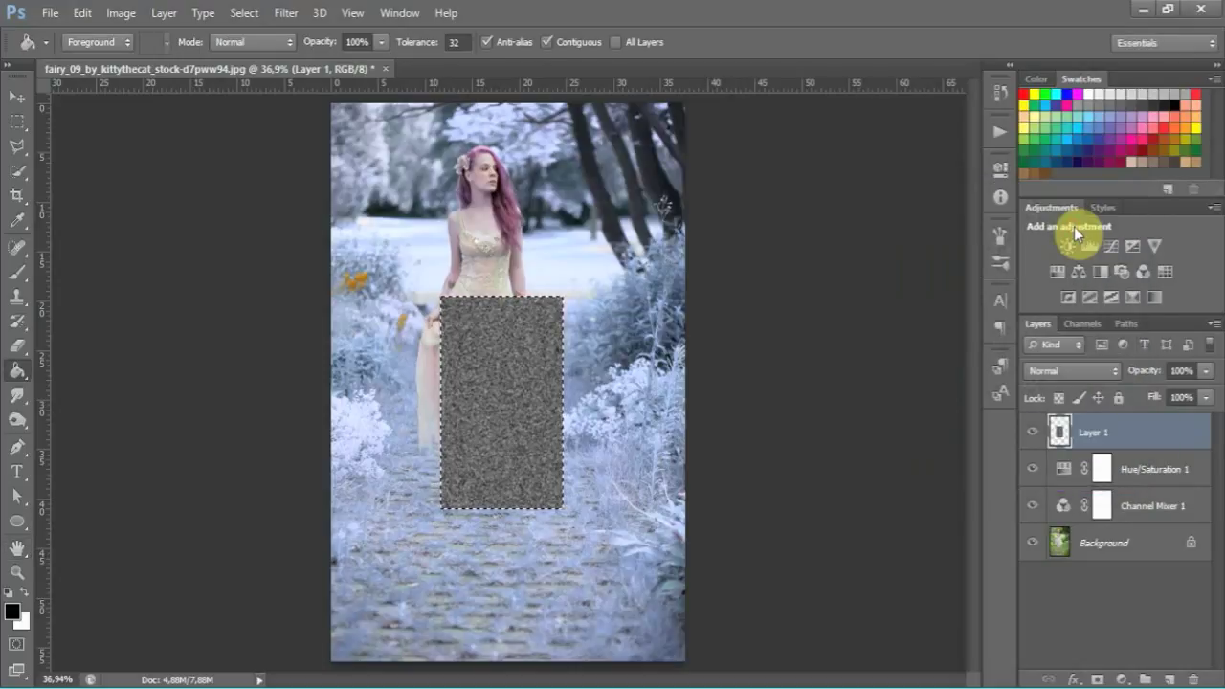
Apply a Threshold at level 140 to turn the noise into white specks on black
click(123, 13)
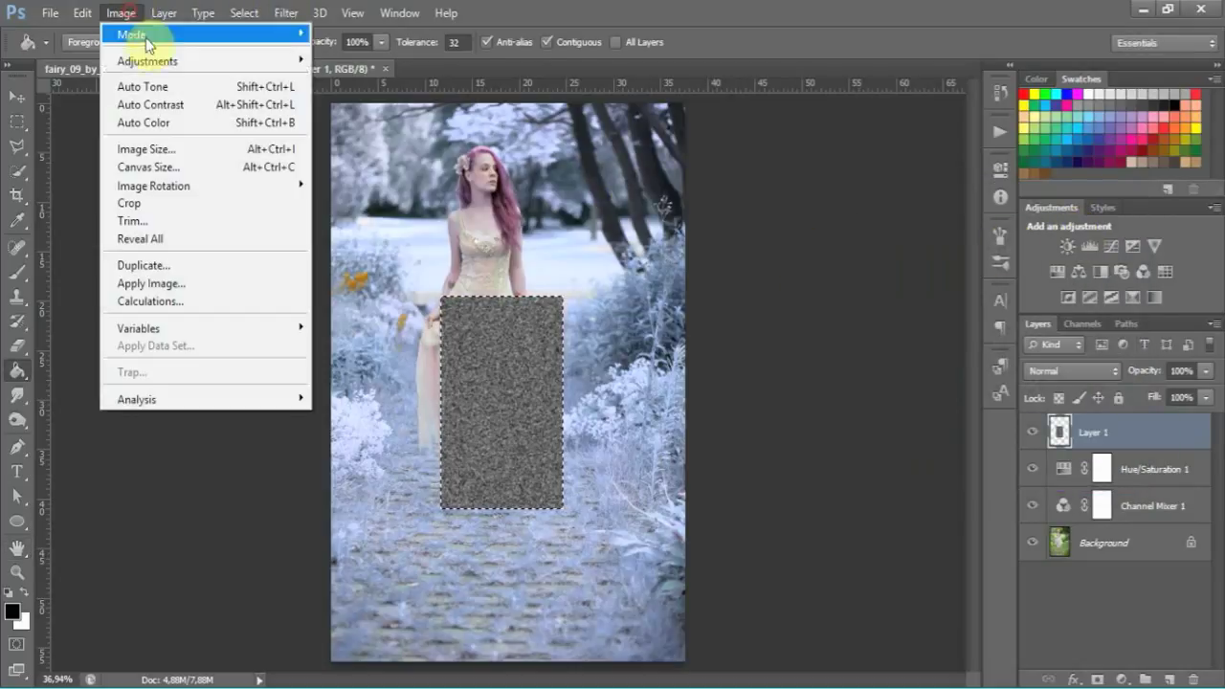
mouse_move(149, 60)
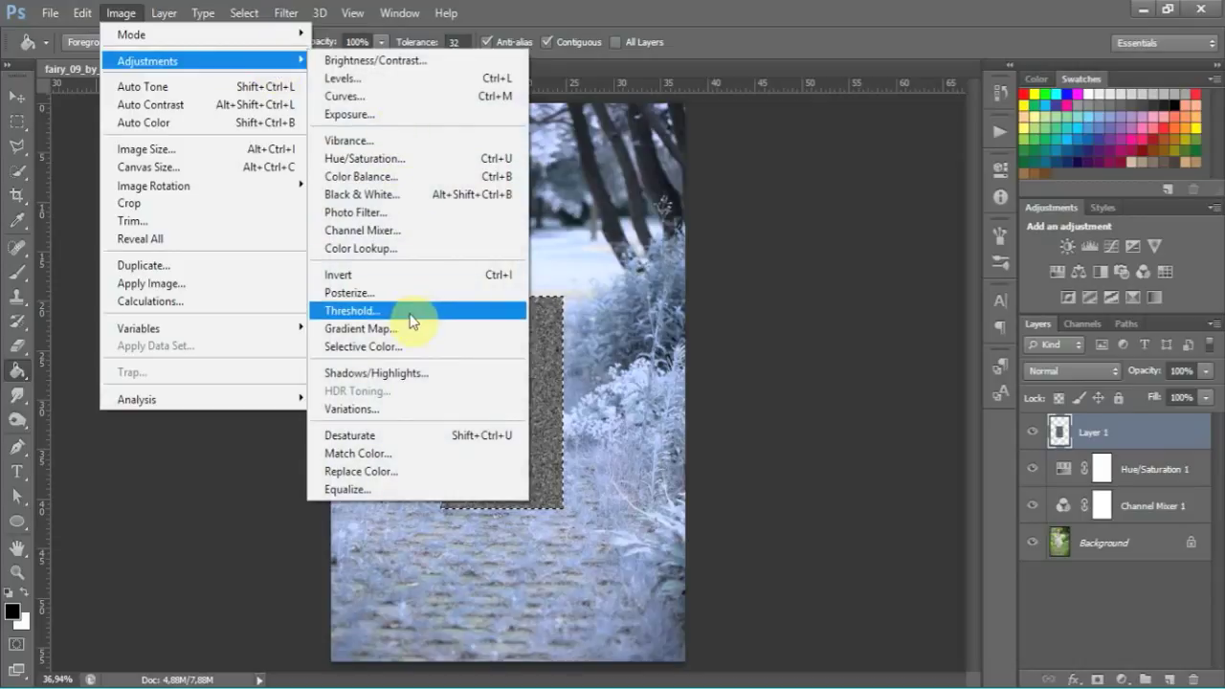
click(439, 314)
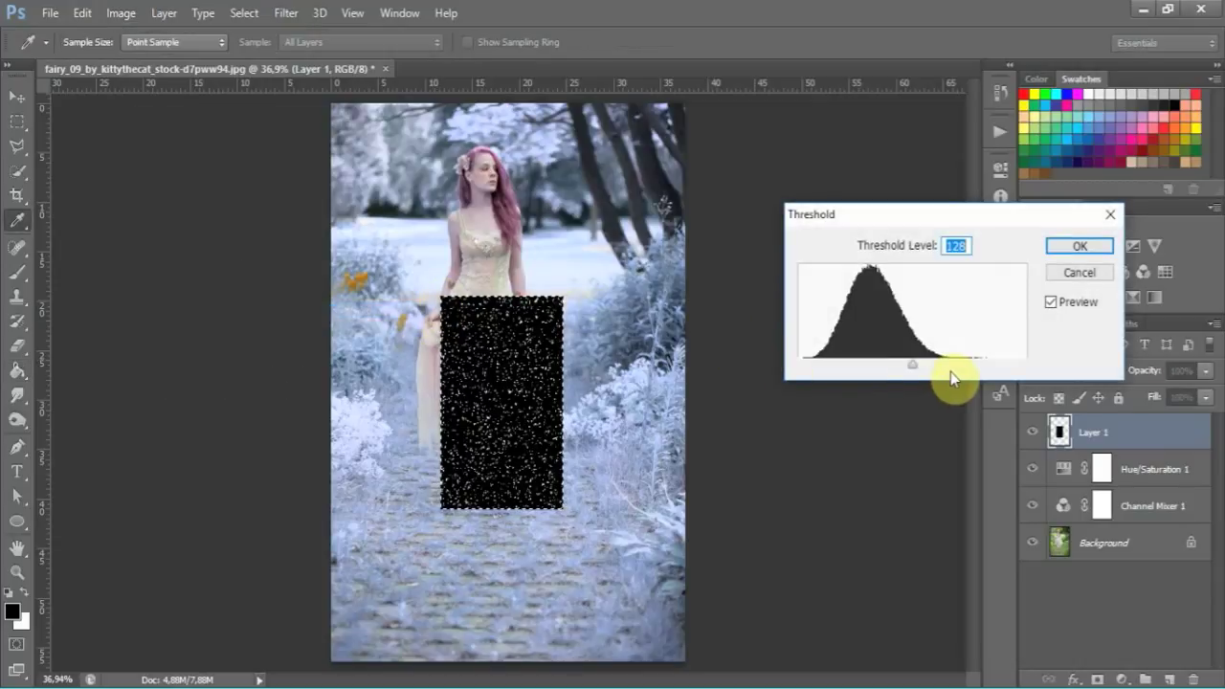
mouse_move(914, 366)
mouse_down()
mouse_move(943, 364)
mouse_move(922, 364)
mouse_up()
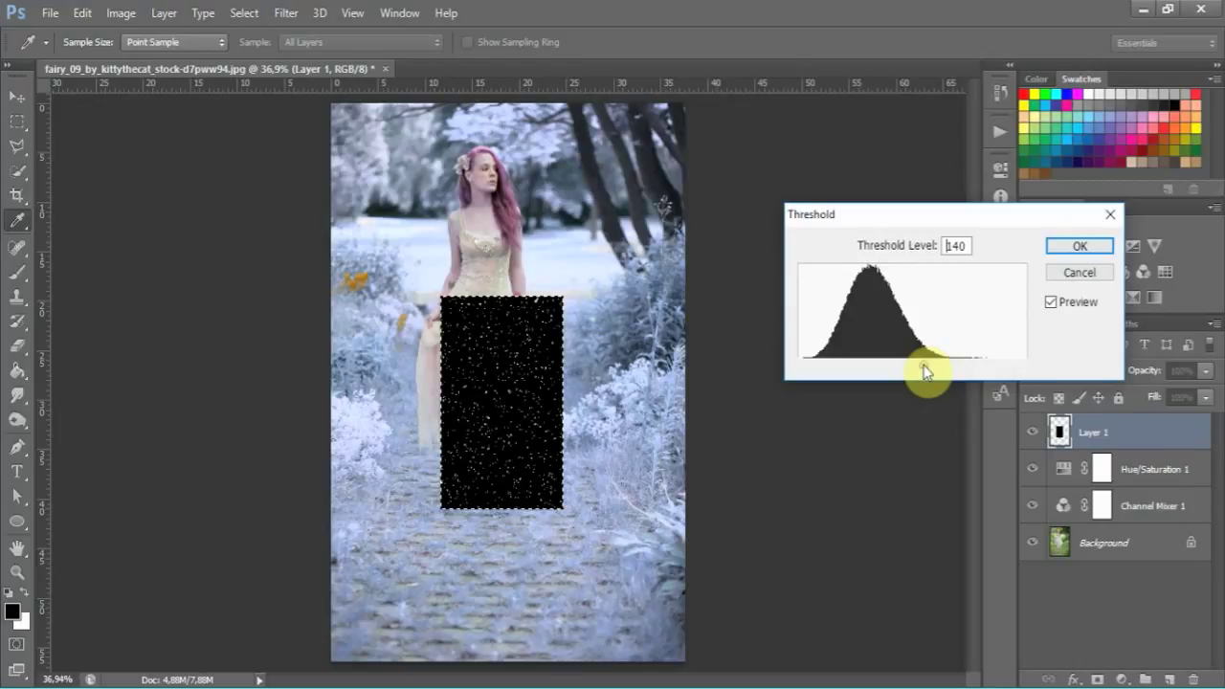
click(1052, 247)
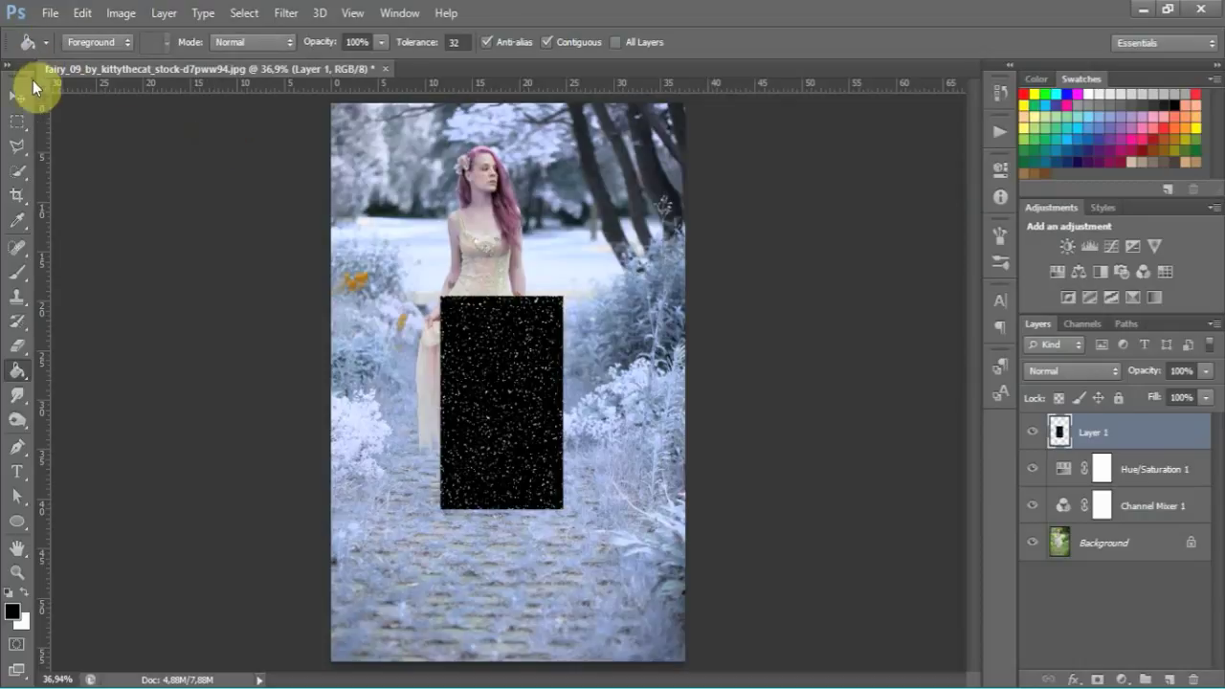
click(20, 98)
Scale the Layer 1 speckle rectangle up to fill the whole canvas
key(ctrl+t)
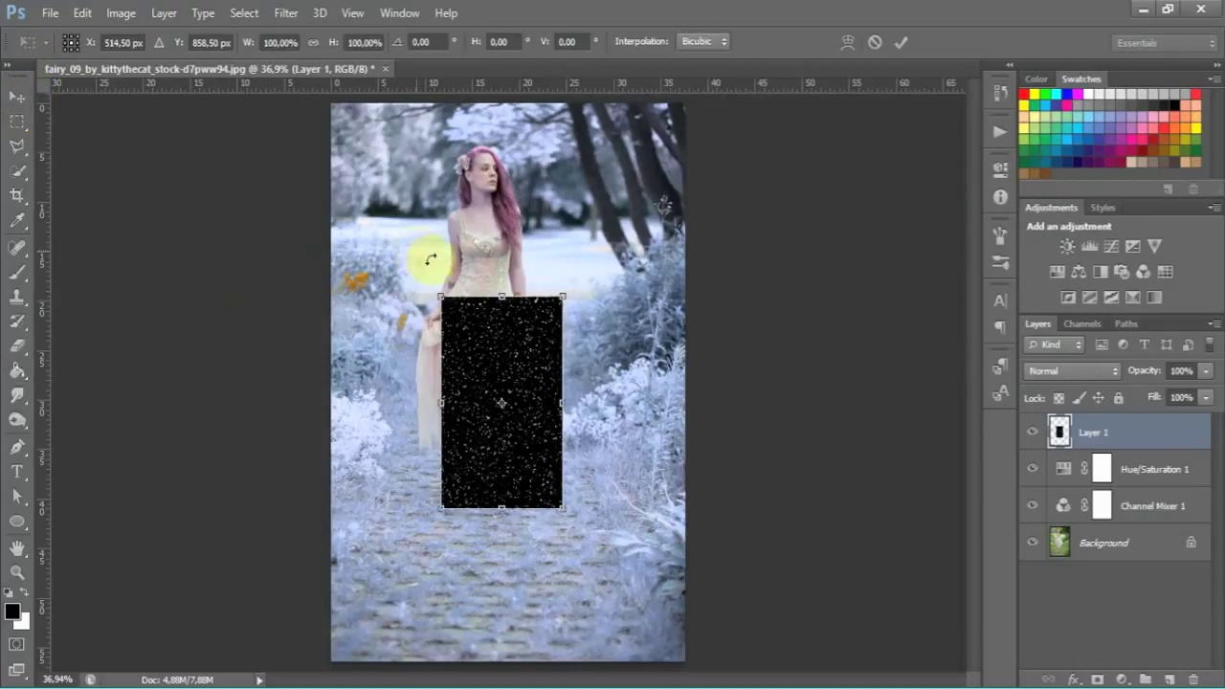
click(443, 292)
drag(388, 196, 331, 103)
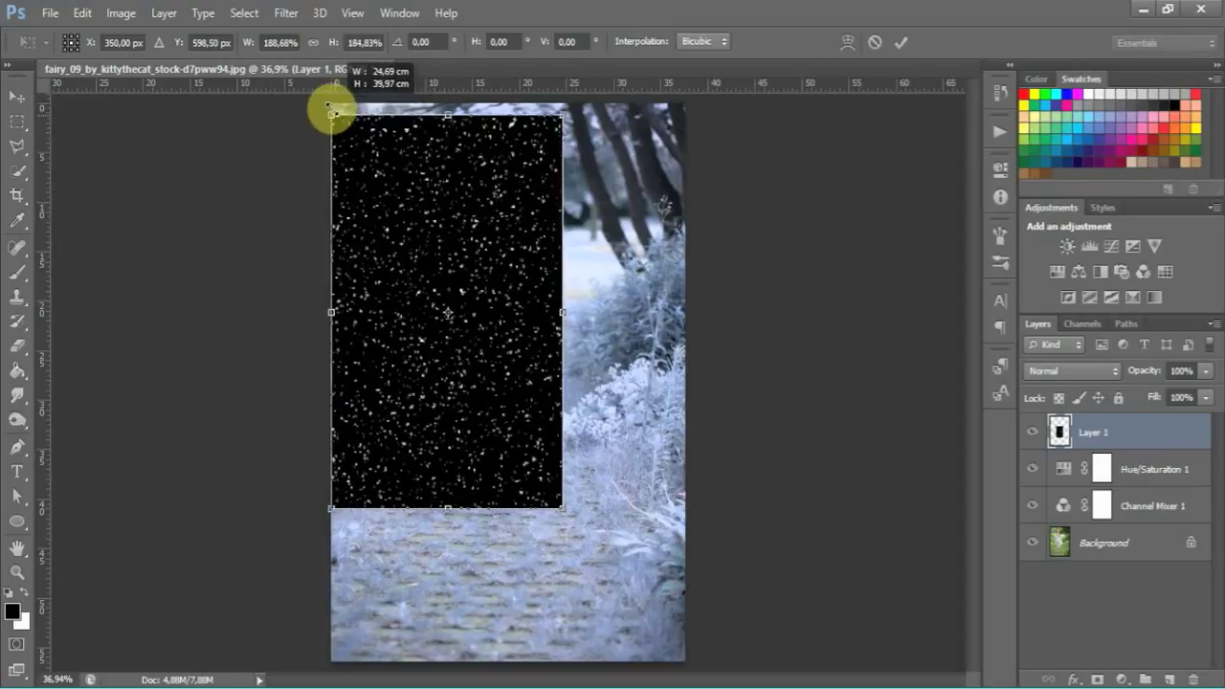
drag(562, 507, 684, 658)
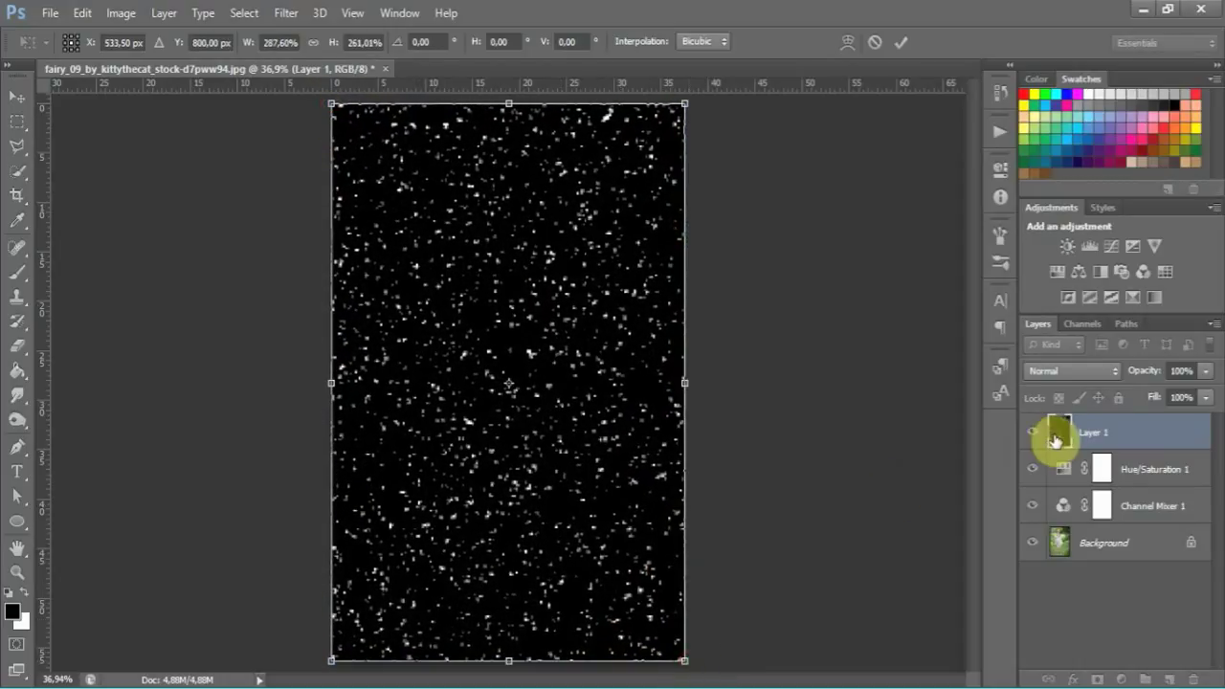
key(Return)
Set Layer 1 to Screen blend mode and duplicate it as Layer 1 copy
click(1070, 370)
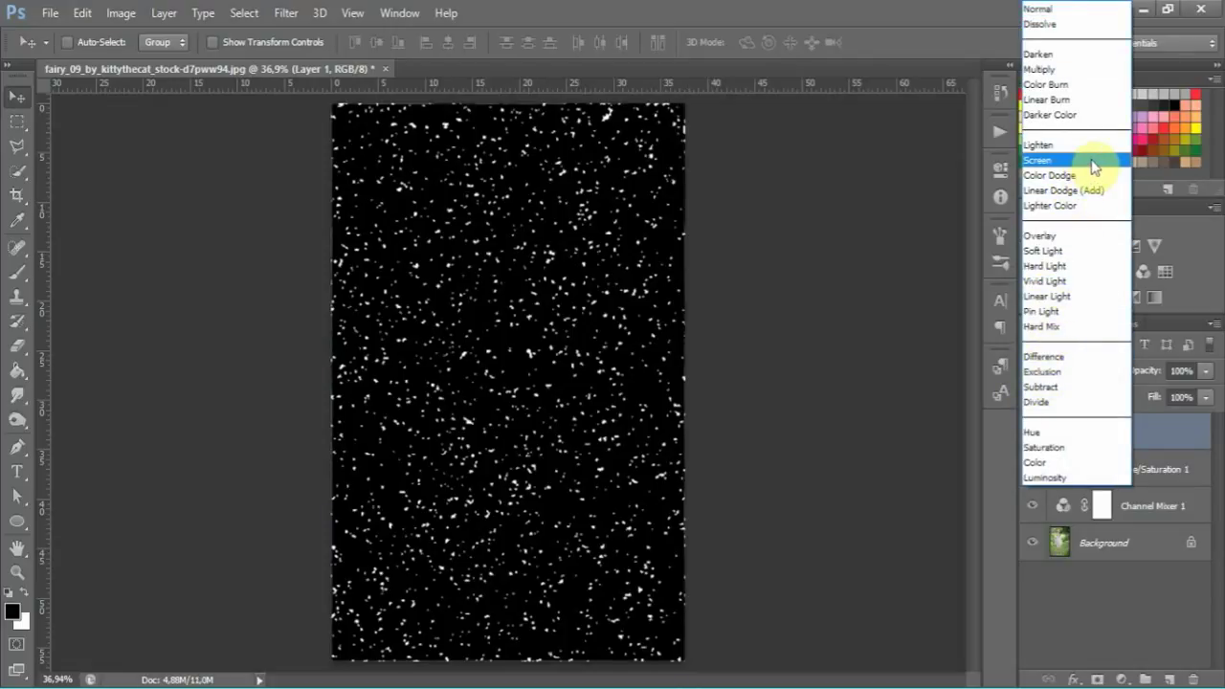
click(1039, 159)
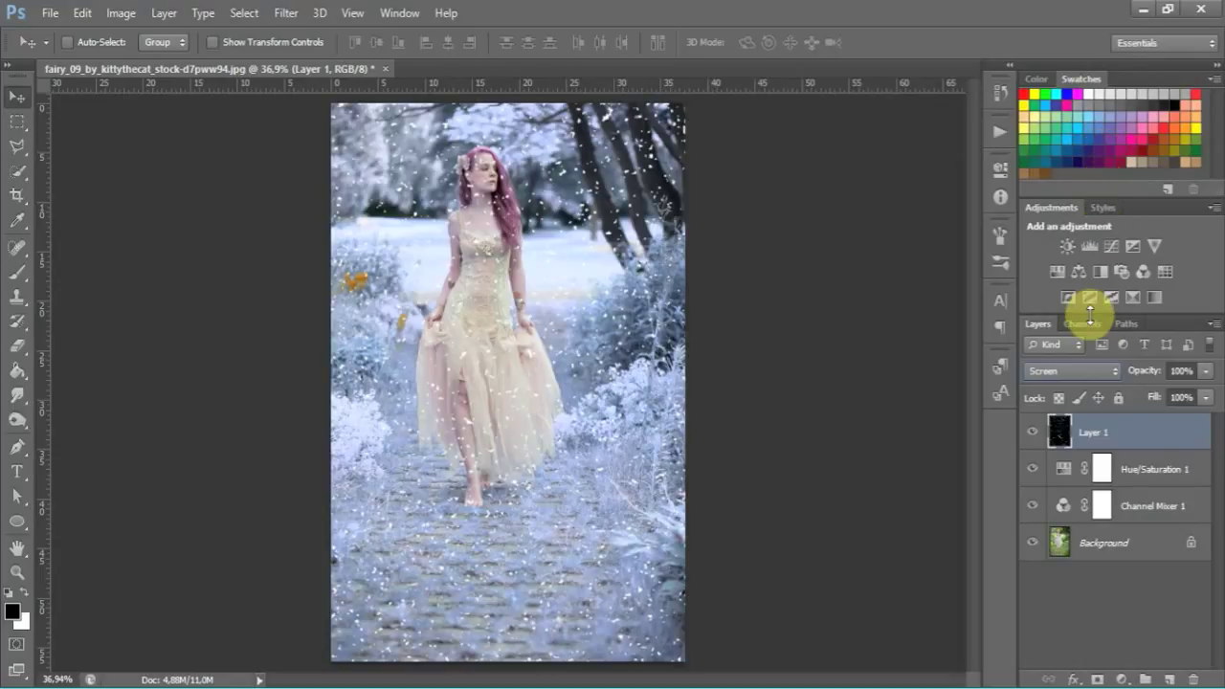
key(ctrl+j)
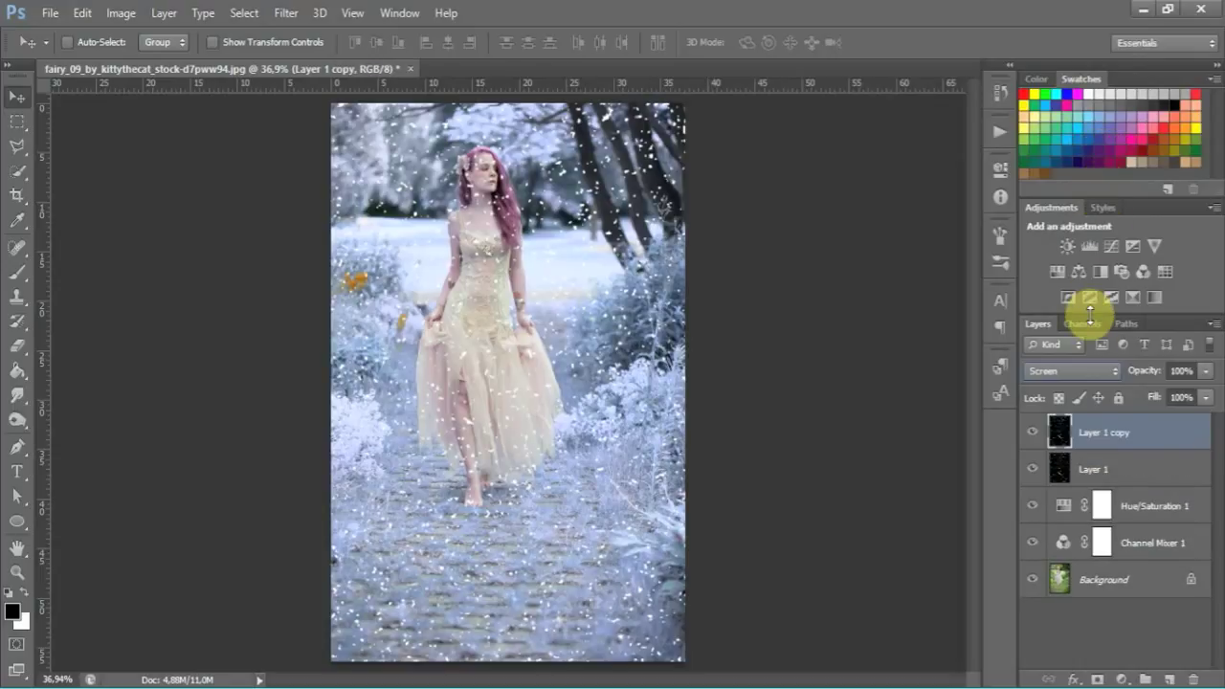
key(ctrl+e)
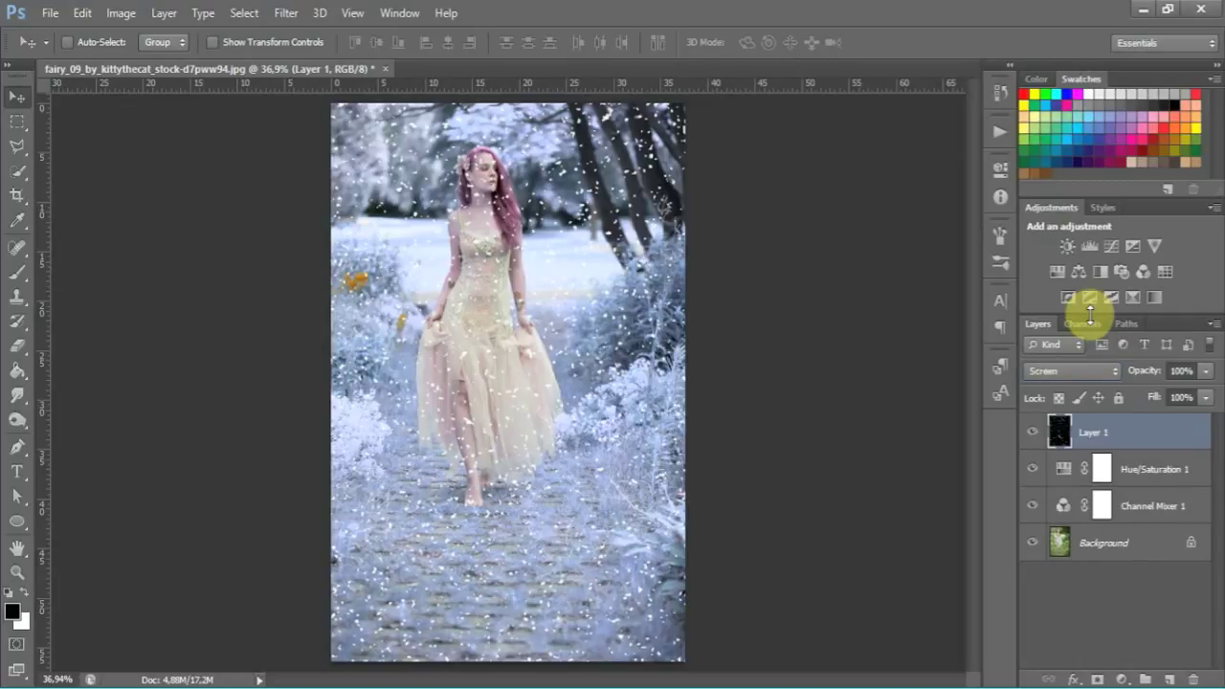
right_click(1099, 433)
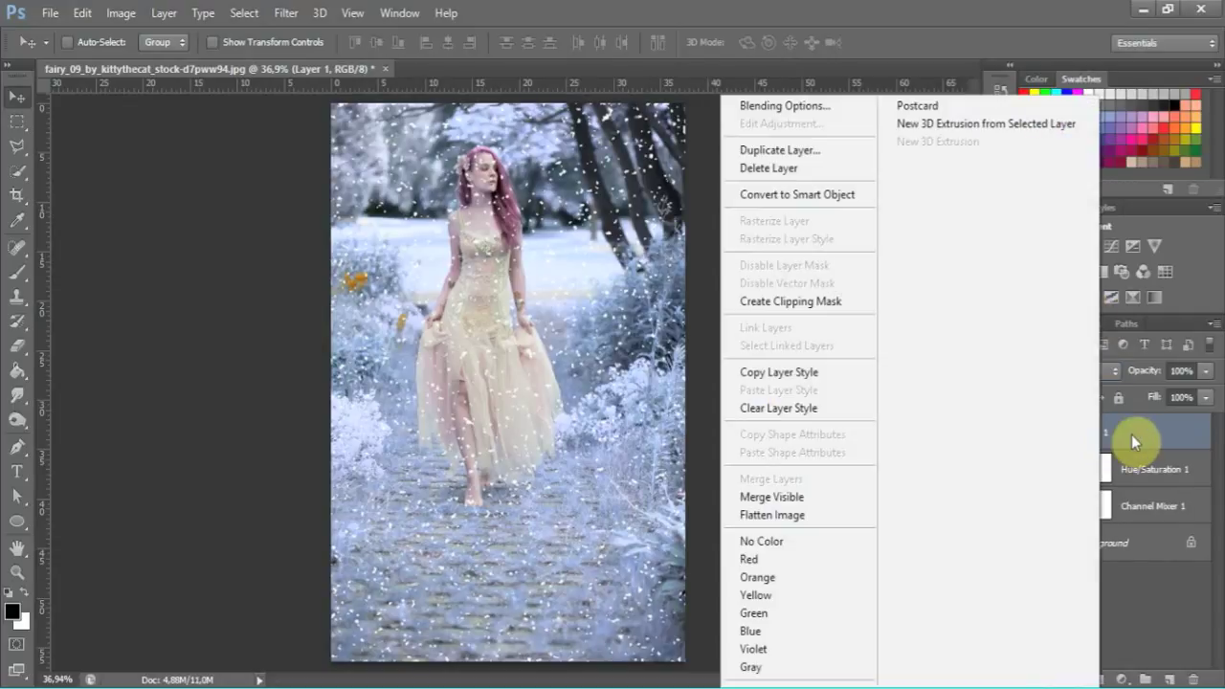
click(1129, 434)
drag(1126, 432, 1169, 678)
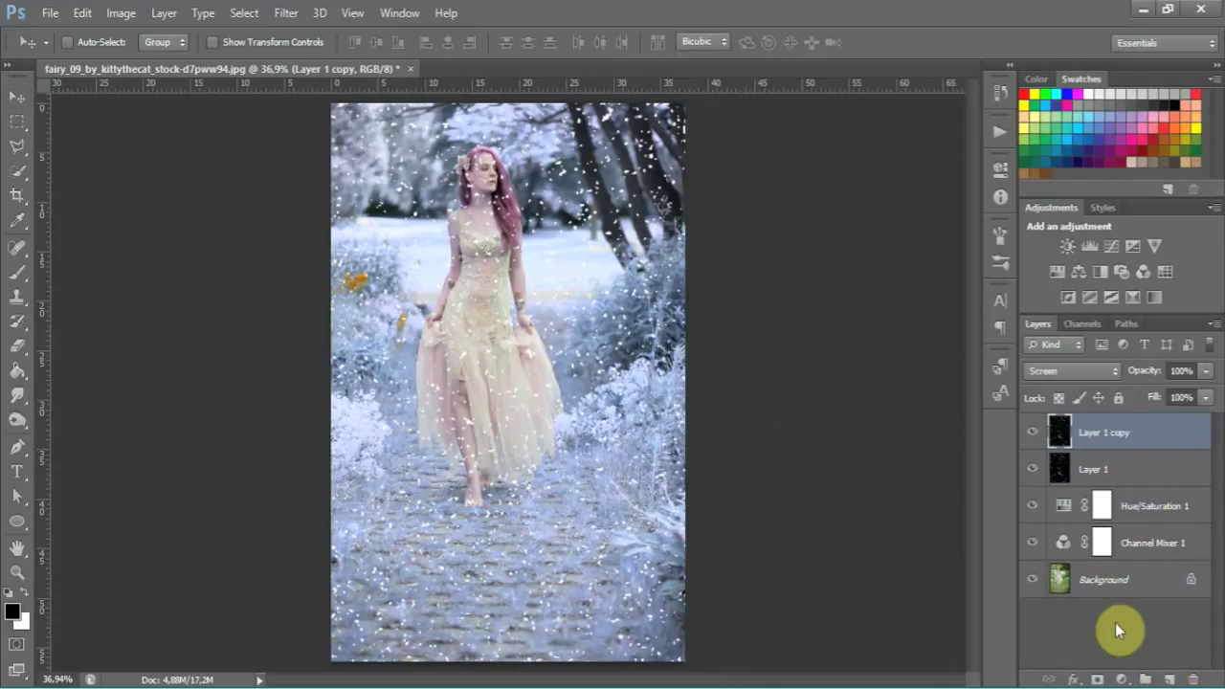
key(ctrl+t)
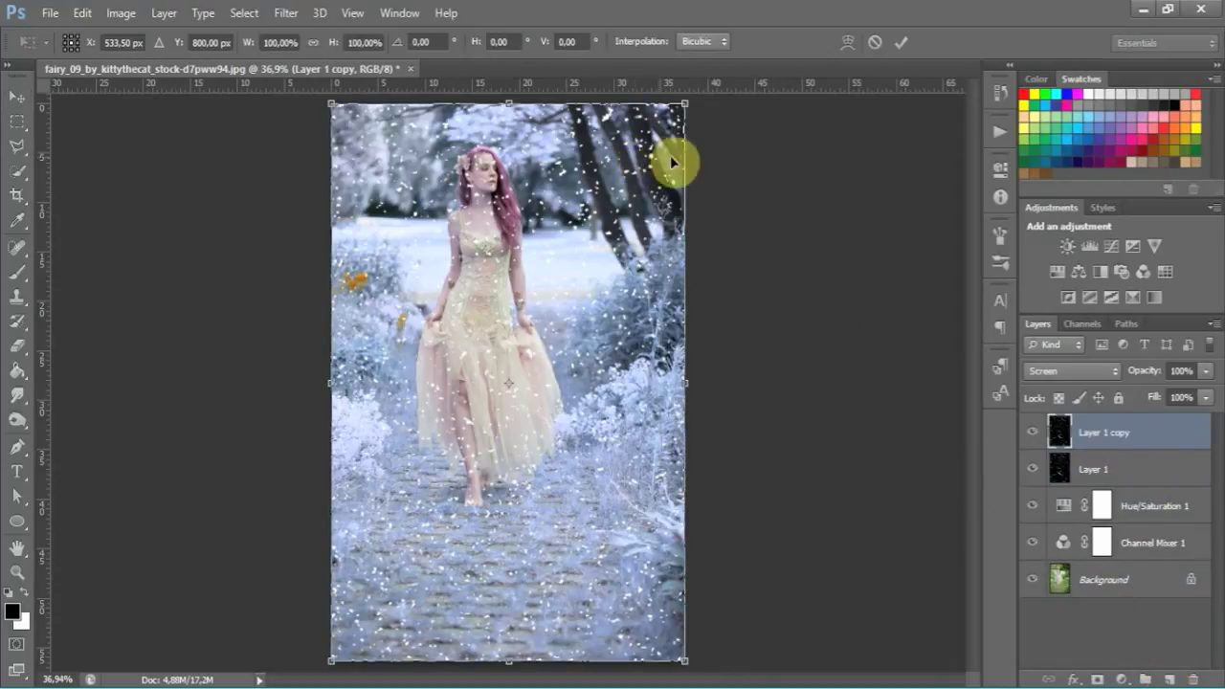
Rotate Layer 1 copy slightly and enlarge it to about 115%
mouse_move(704, 142)
mouse_down()
mouse_move(561, 131)
mouse_move(453, 464)
mouse_up()
key(Return)
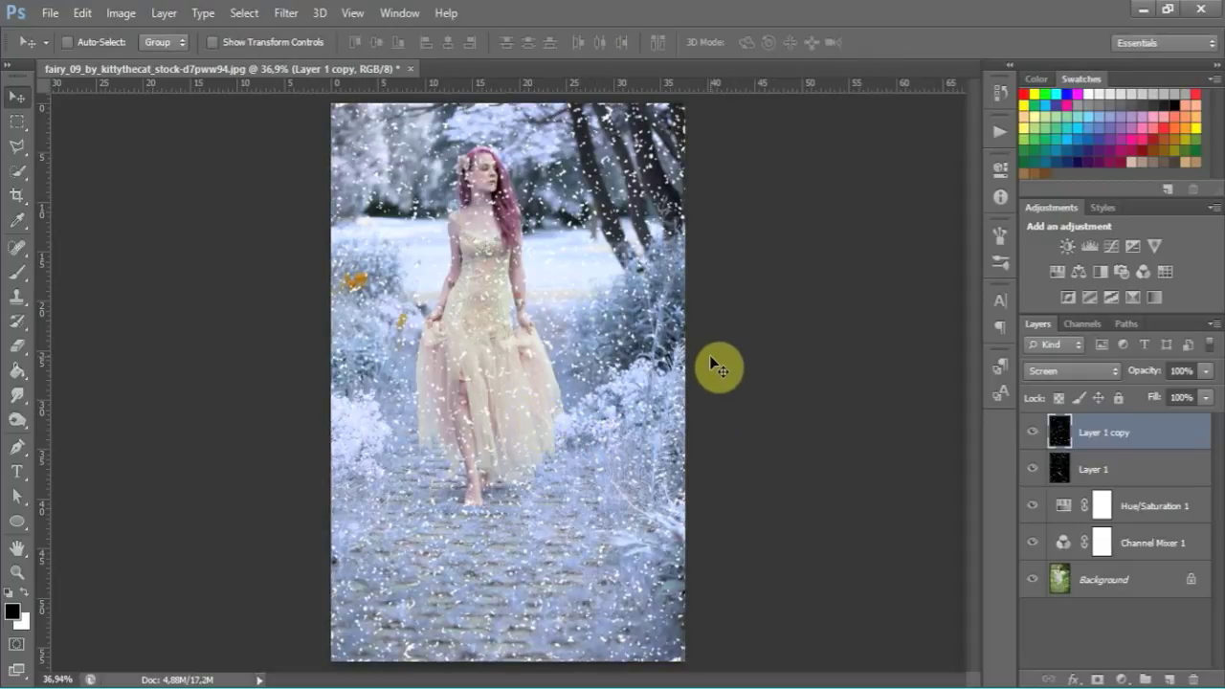
key(ctrl+t)
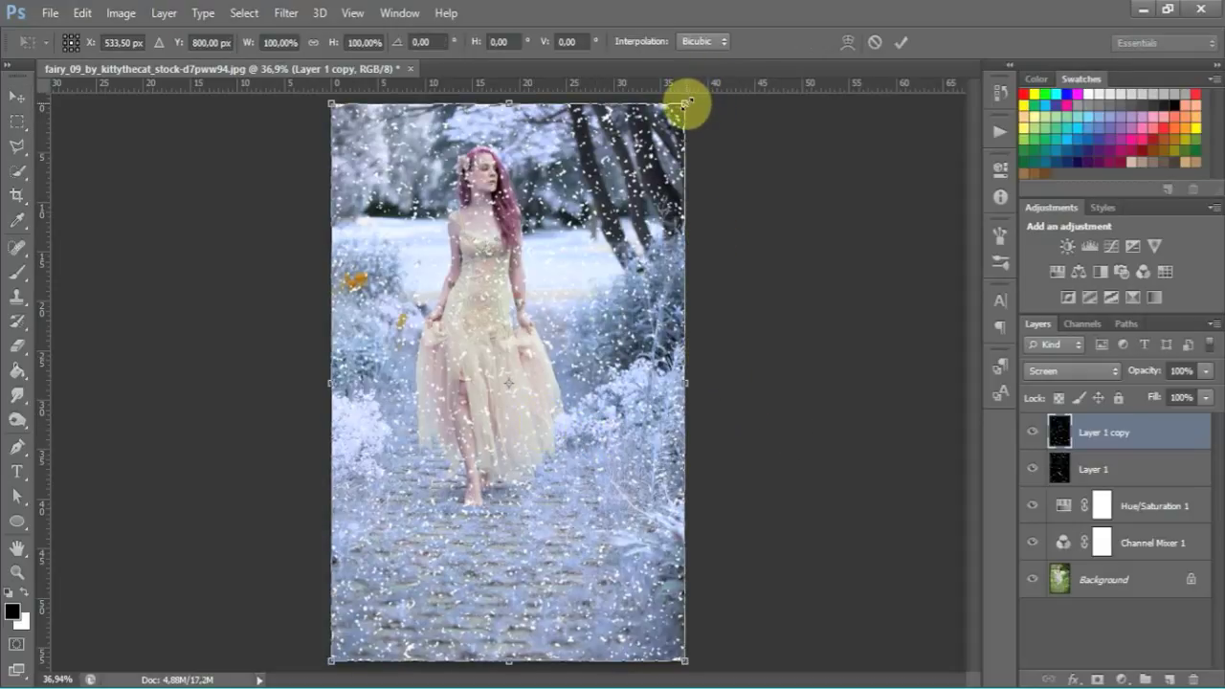
drag(688, 101, 728, 72)
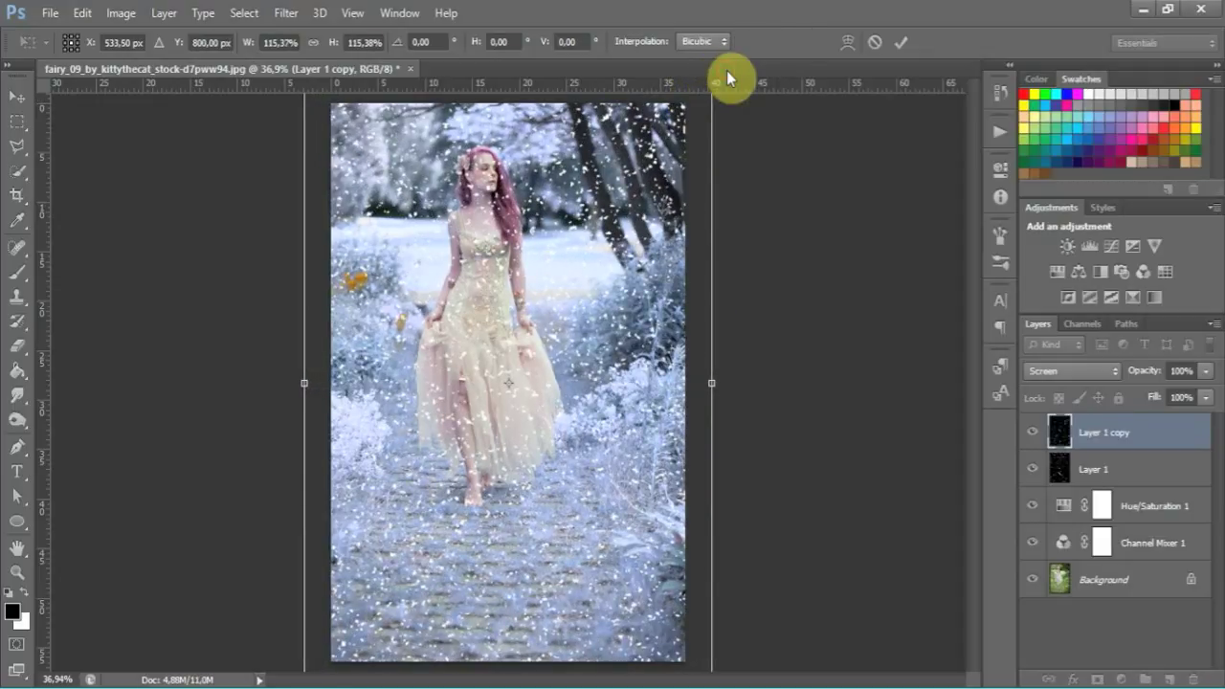
key(Return)
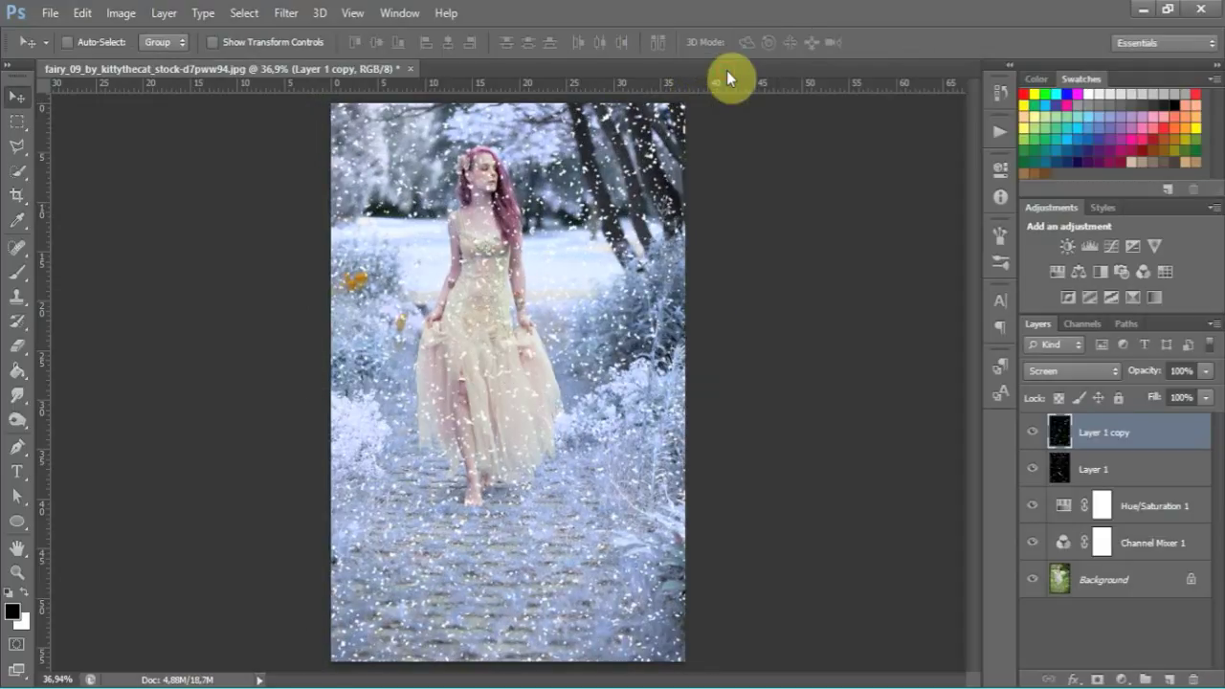
key(ctrl+minus)
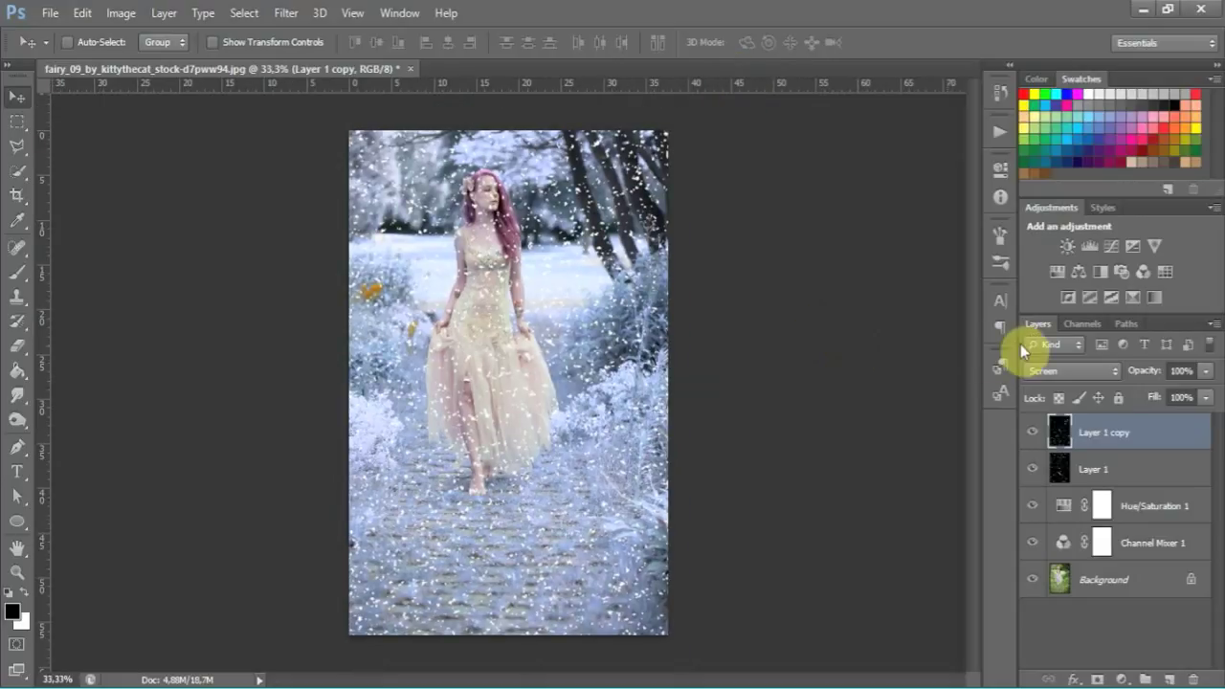
Duplicate Layer 1 copy as Layer 1 copy 2, rotated -134.61° and scaled to about 161%
drag(1120, 432, 1175, 669)
key(ctrl+t)
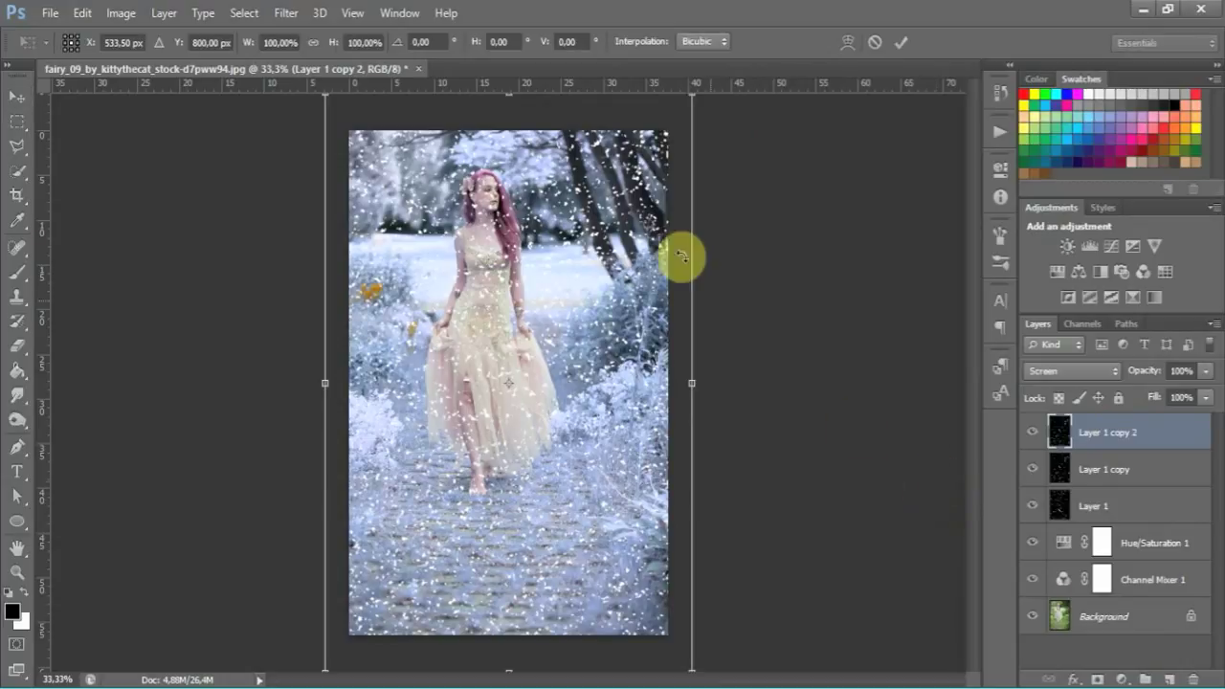
mouse_move(727, 229)
mouse_down()
mouse_move(749, 277)
mouse_move(760, 424)
mouse_move(645, 241)
mouse_move(500, 274)
mouse_move(433, 456)
mouse_move(367, 361)
mouse_up()
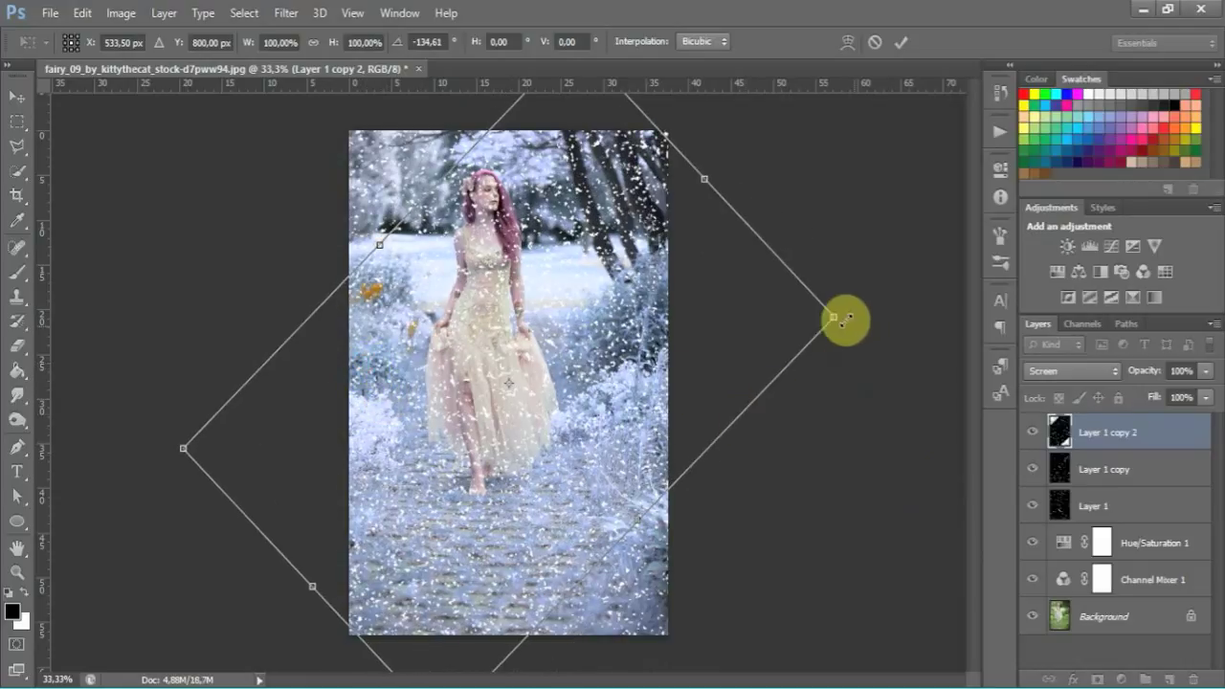
mouse_move(833, 316)
mouse_down()
mouse_move(999, 253)
mouse_move(1028, 228)
mouse_up()
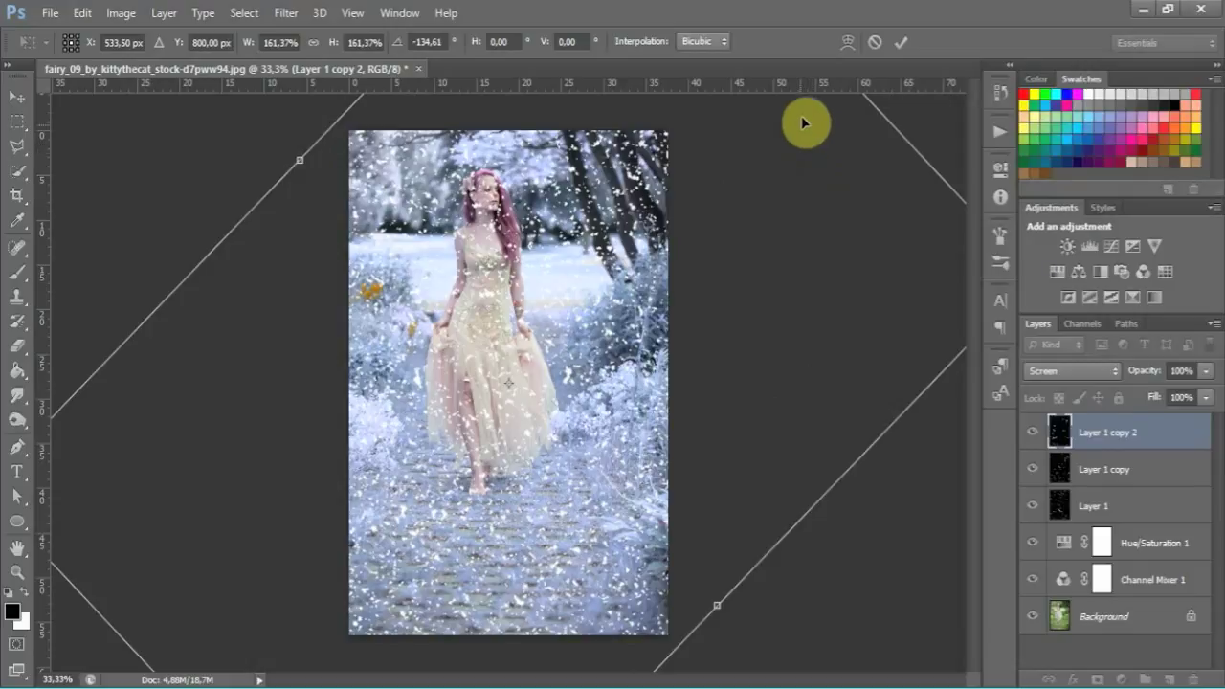
click(902, 43)
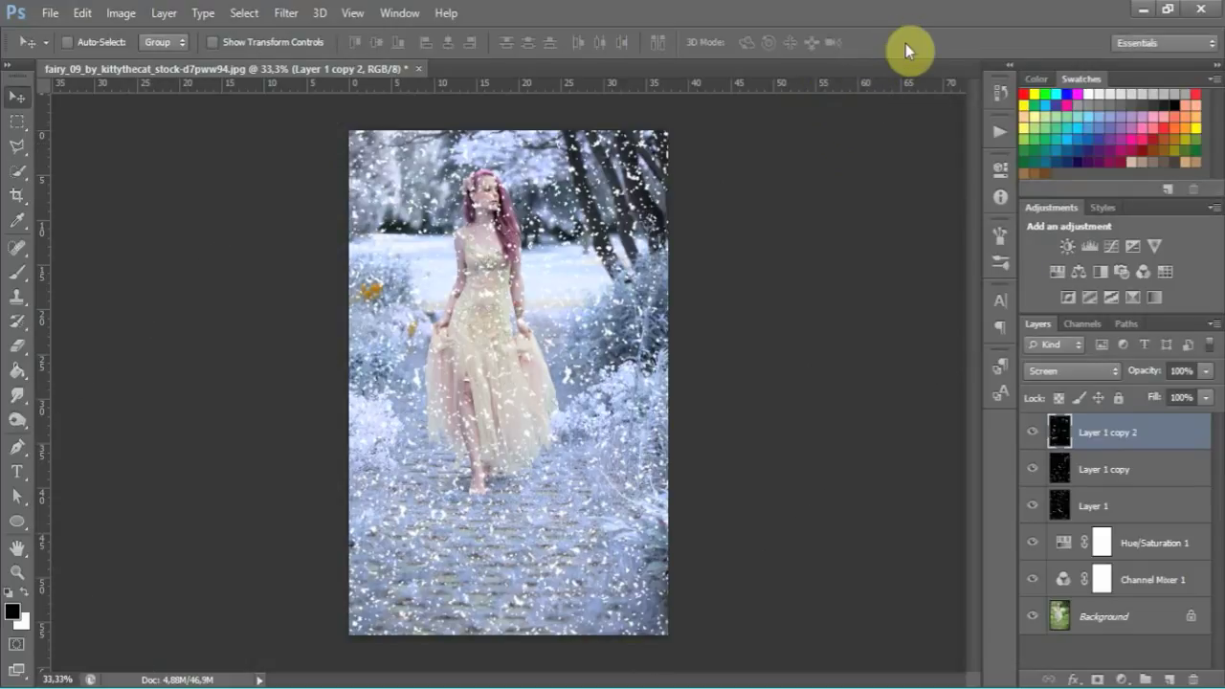
key(ctrl+plus)
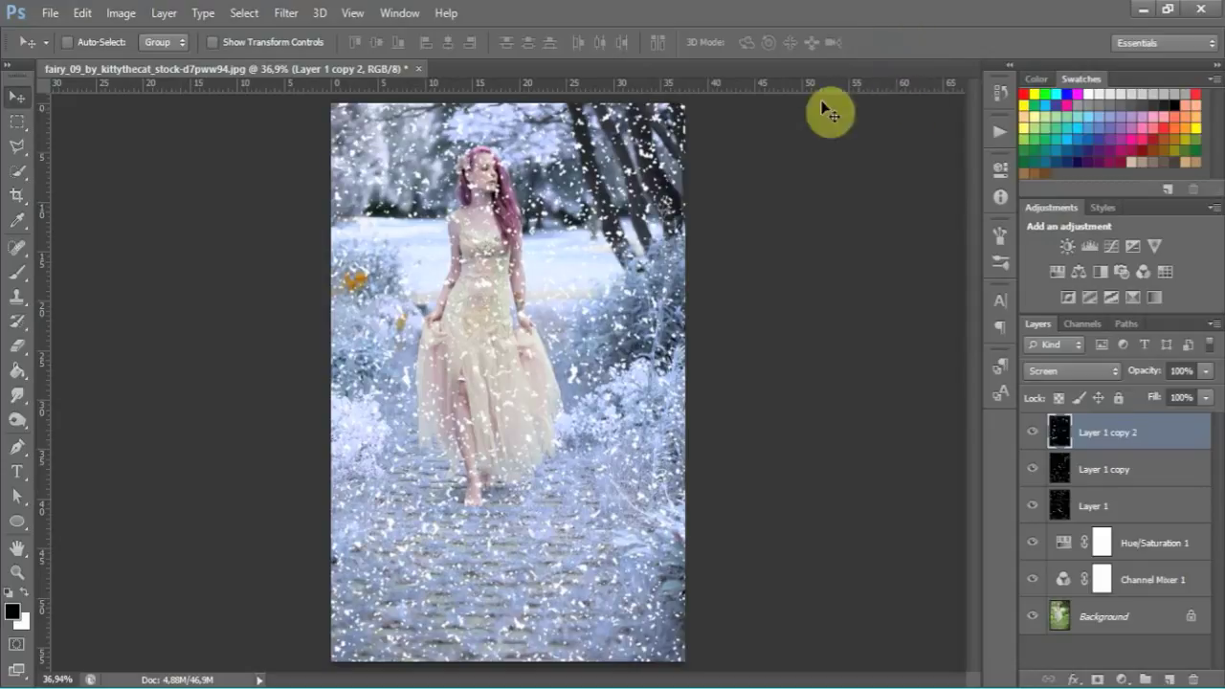
Apply a Motion Blur of 72° angle and 16 pixels distance to Layer 1 copy 2
click(285, 14)
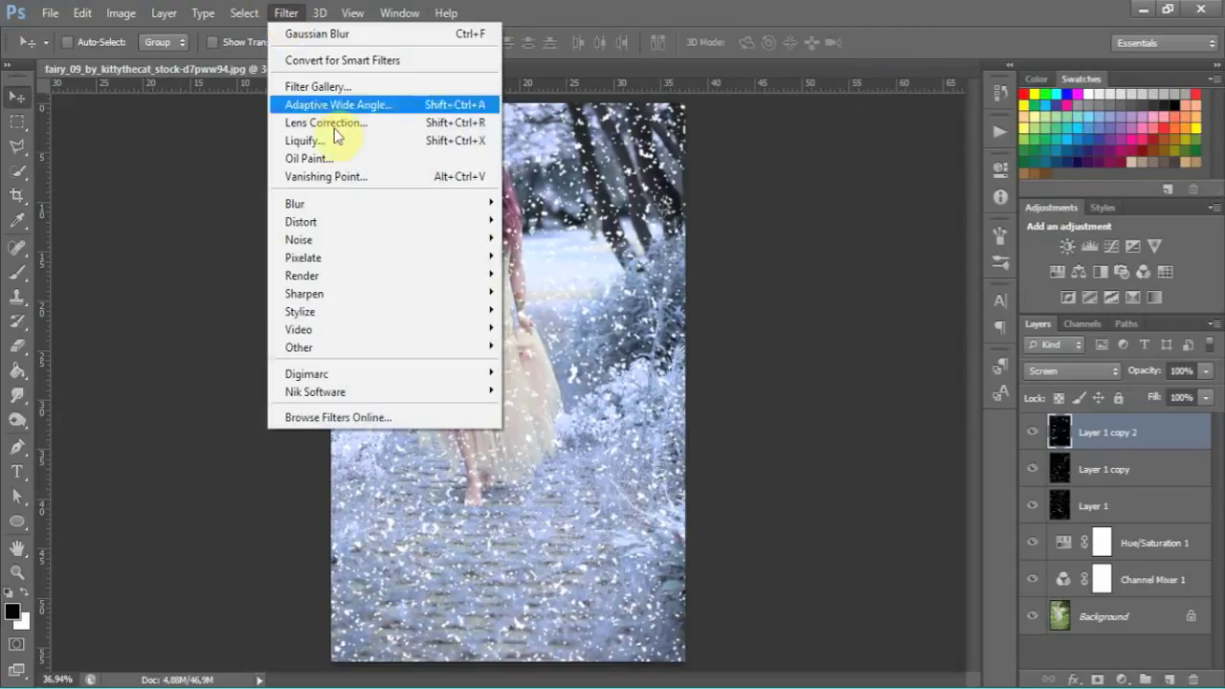
mouse_move(294, 203)
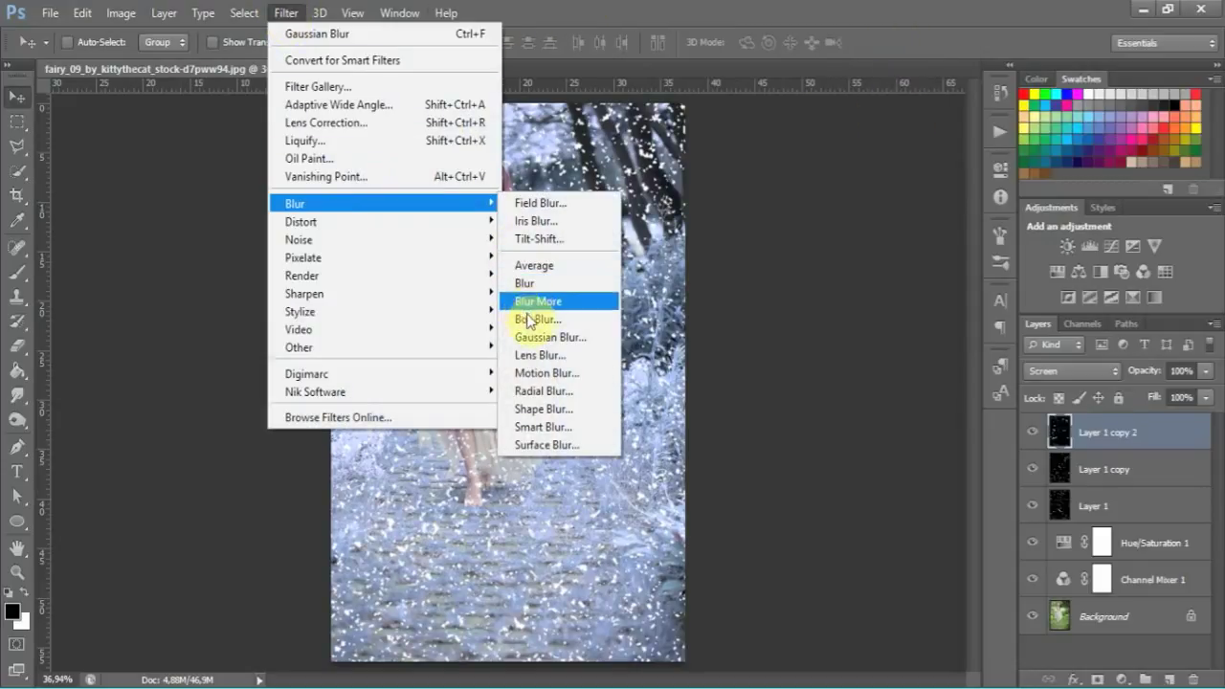
click(543, 373)
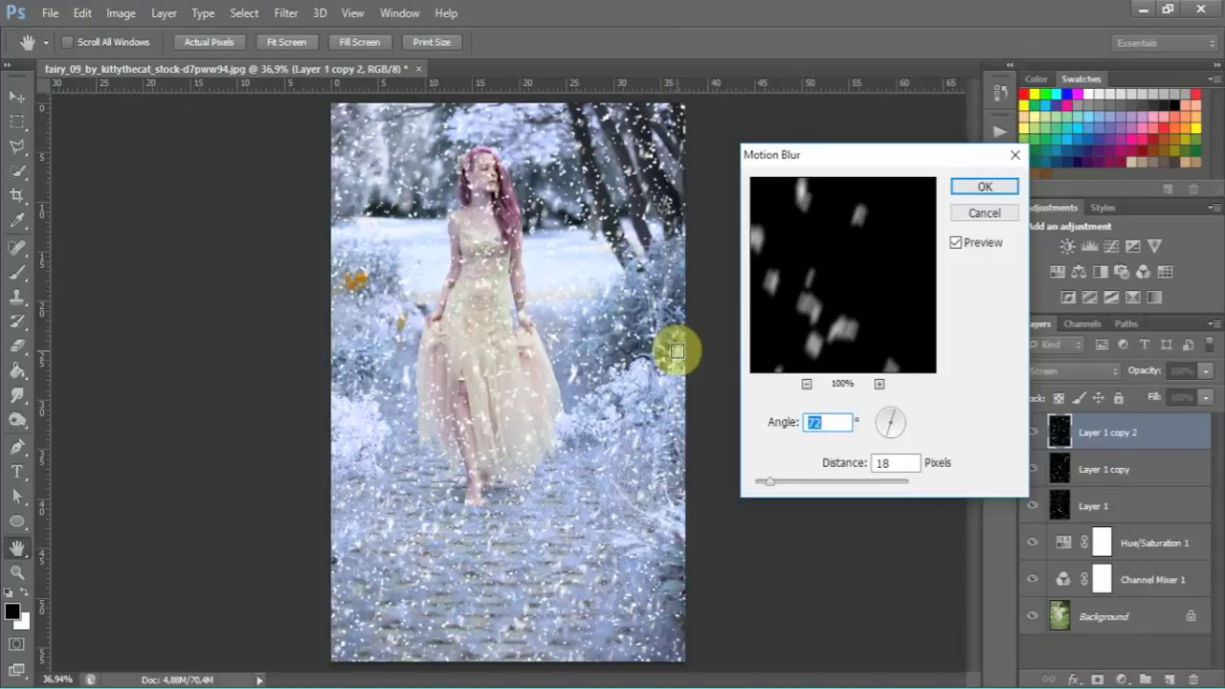
click(770, 483)
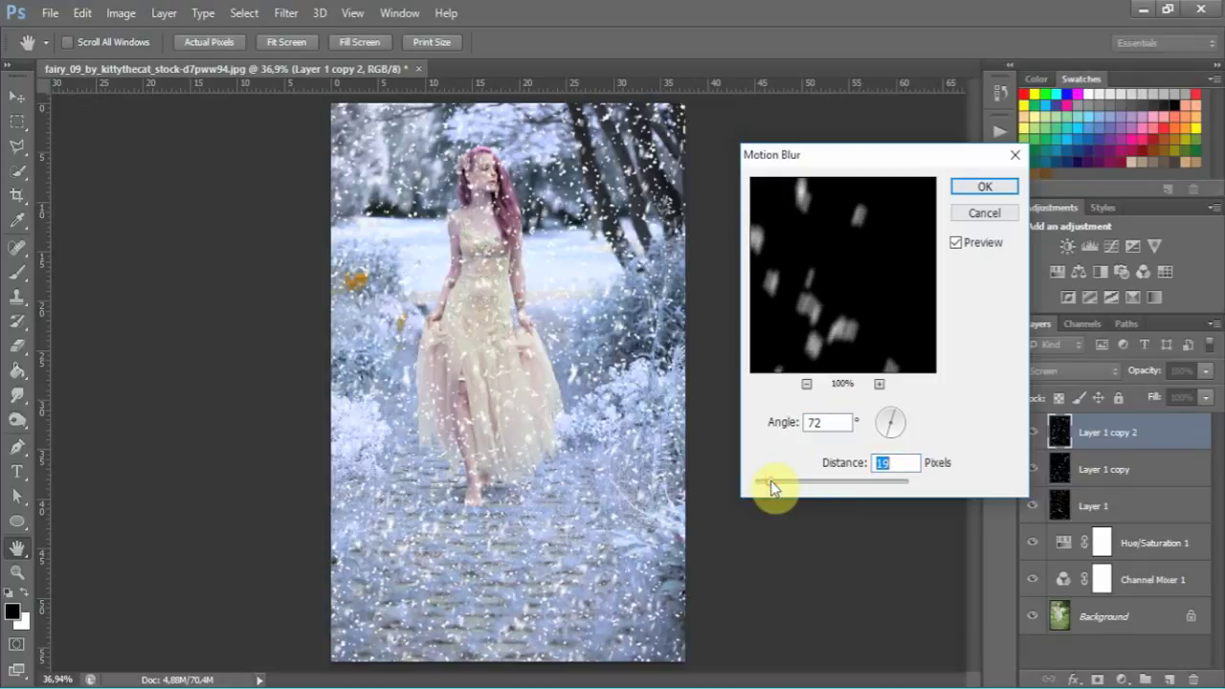
click(769, 486)
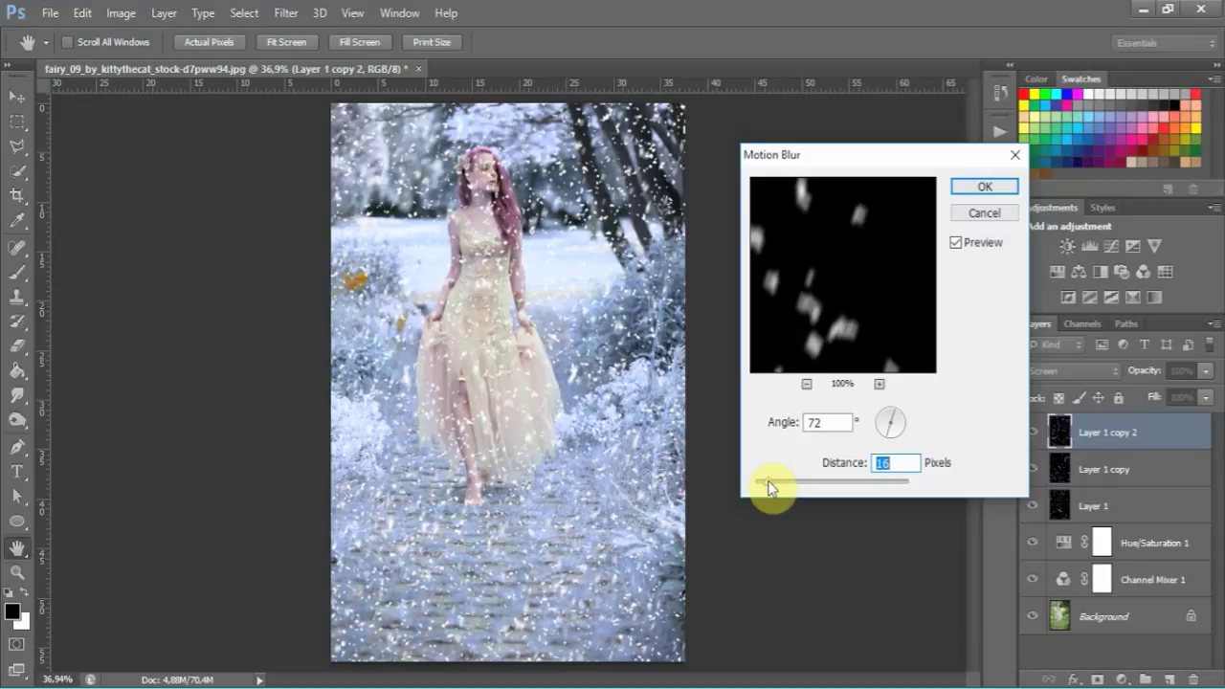
click(972, 186)
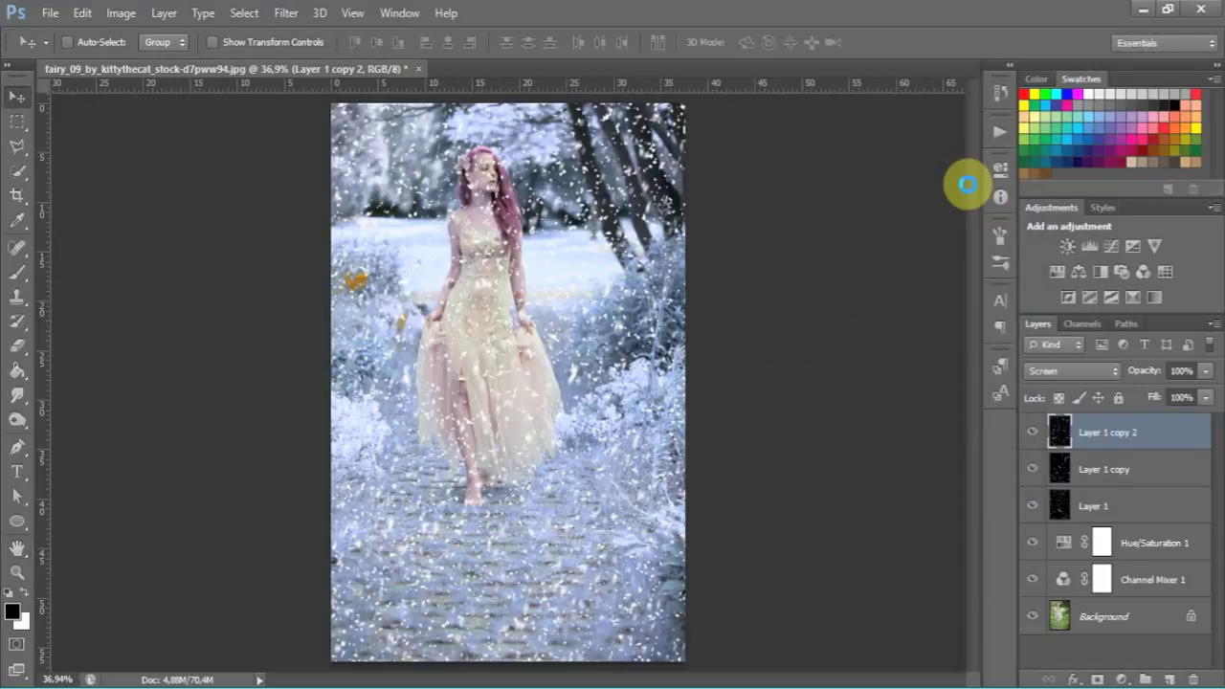
Apply a Gaussian Blur with a 2.5-pixel radius to the Layer 1 copy snowflakes
drag(1059, 432, 1065, 449)
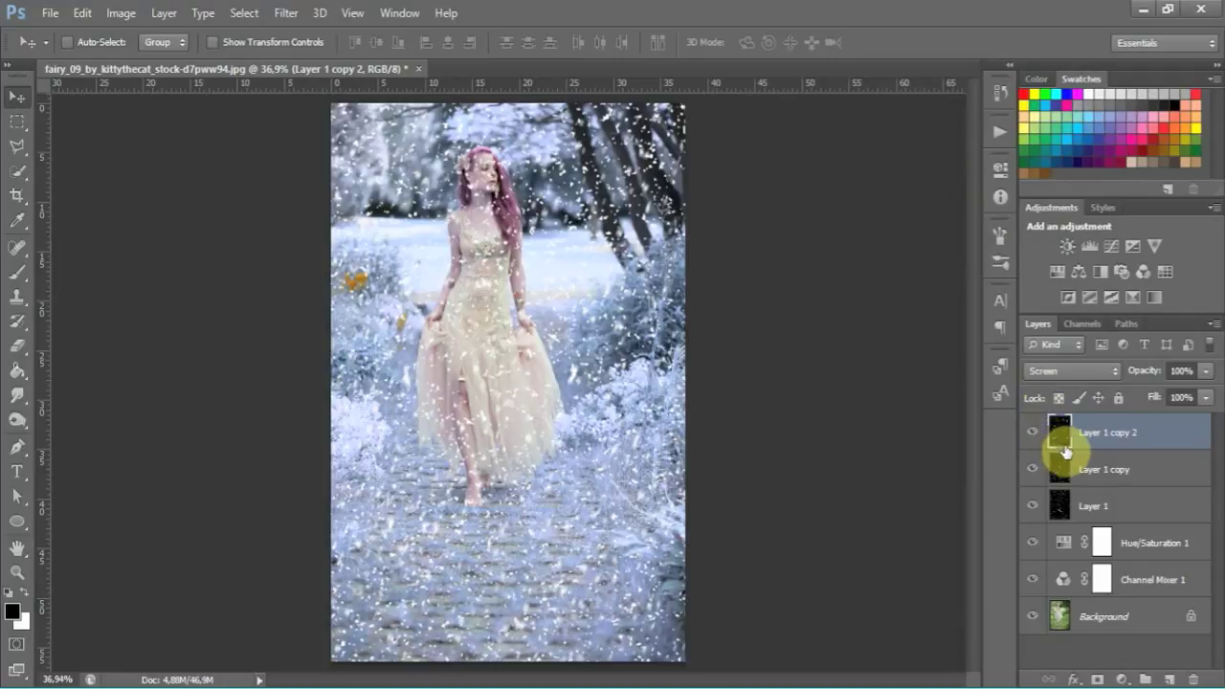
click(1058, 467)
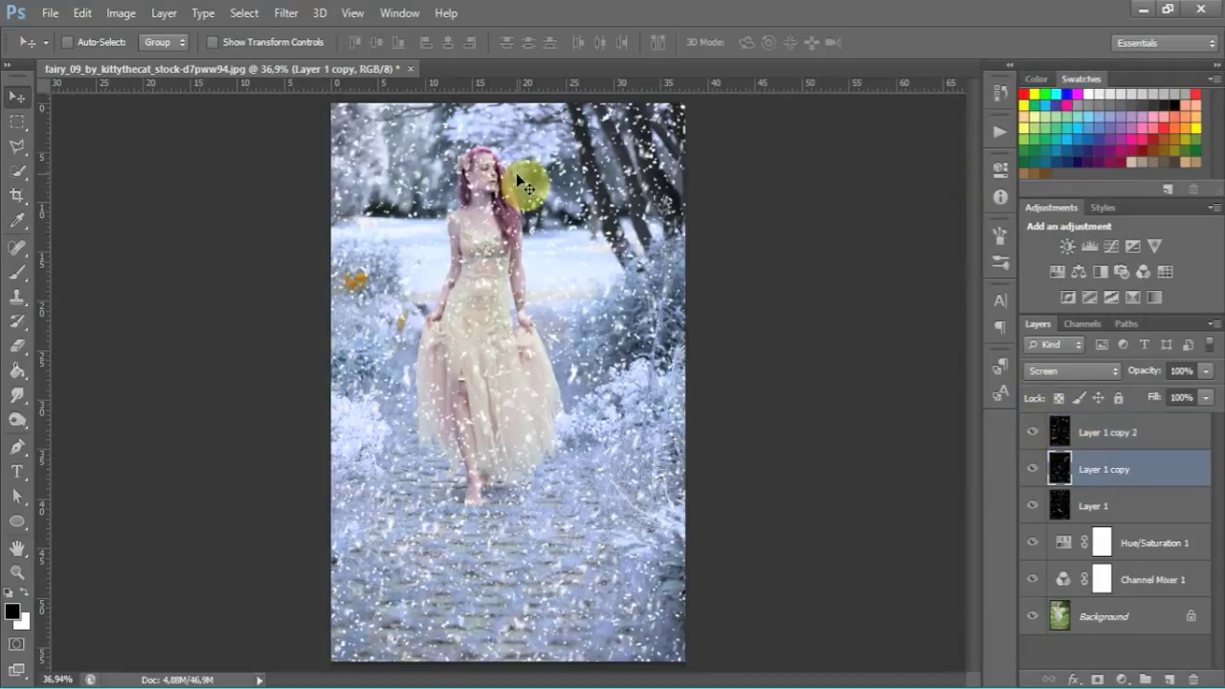
click(288, 14)
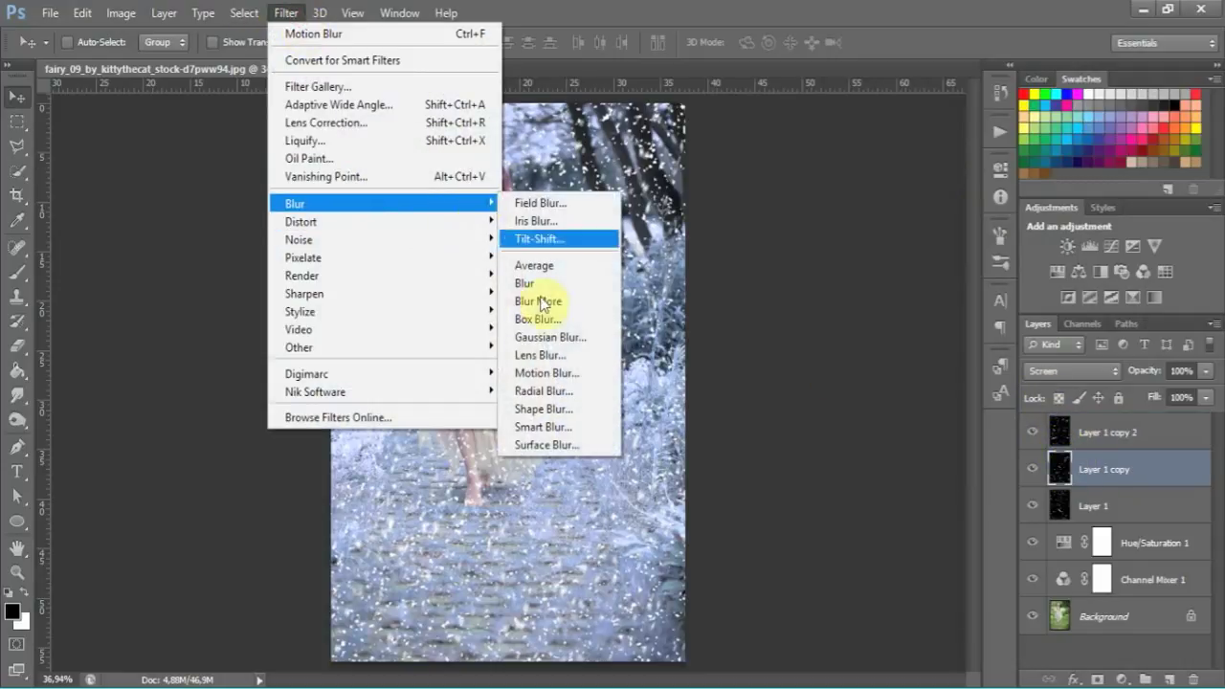
mouse_move(295, 204)
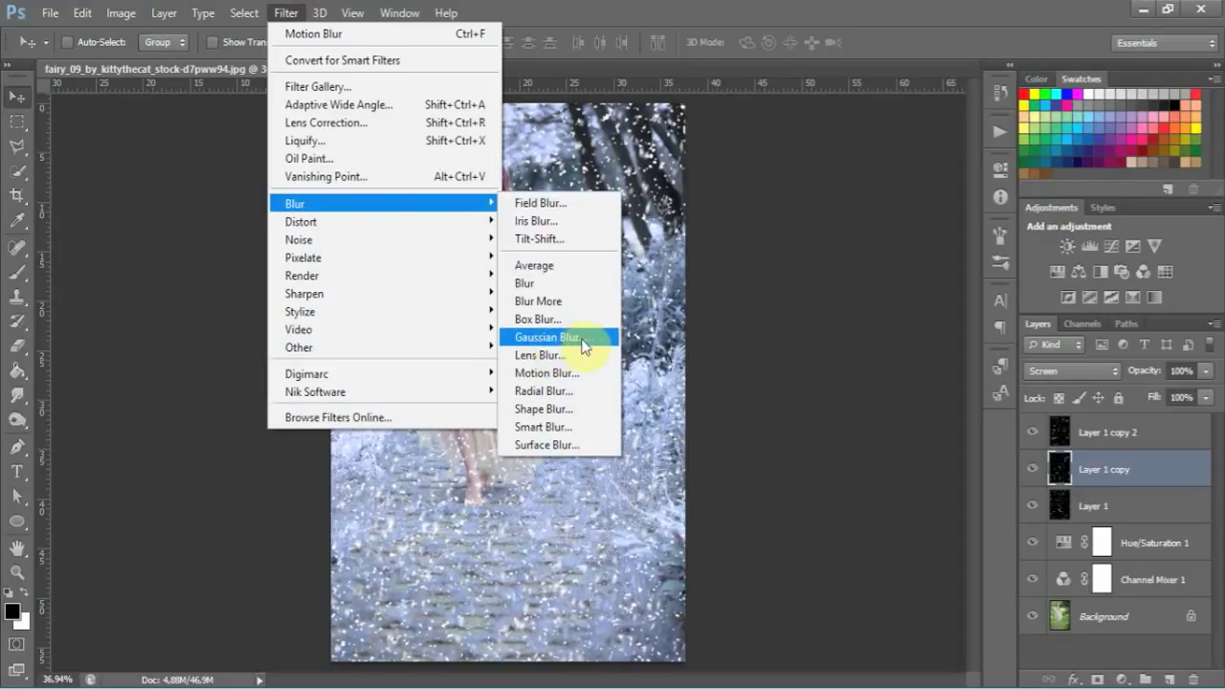
click(597, 345)
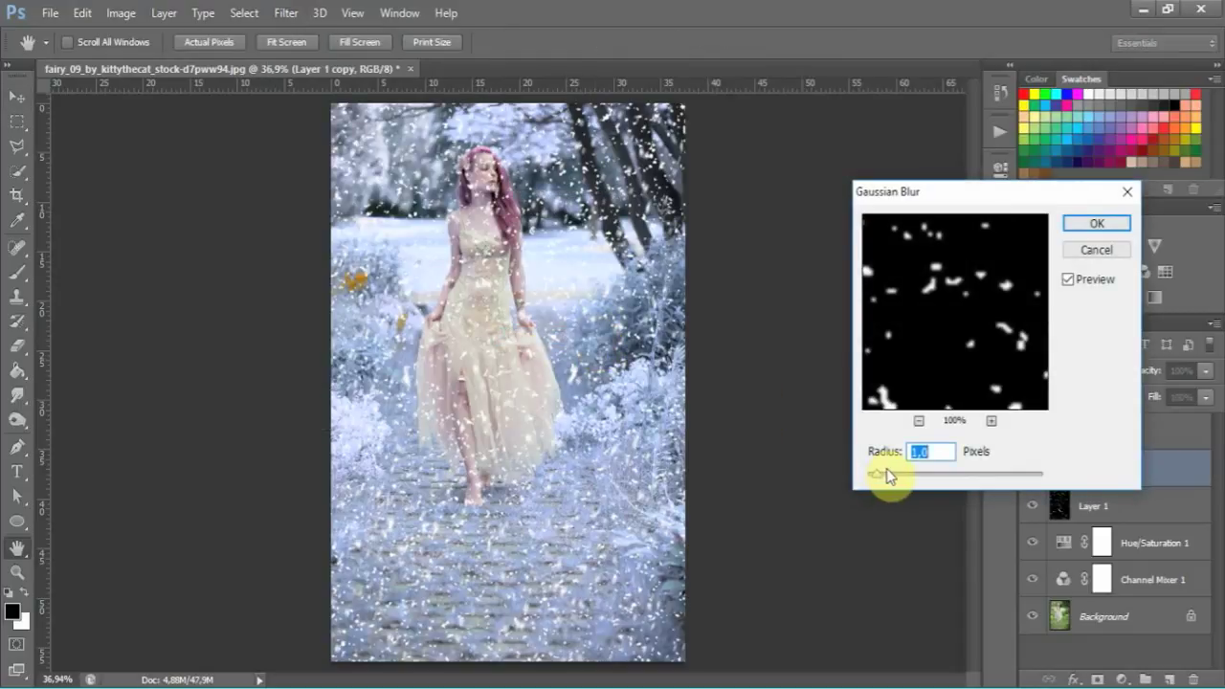
drag(886, 469, 885, 469)
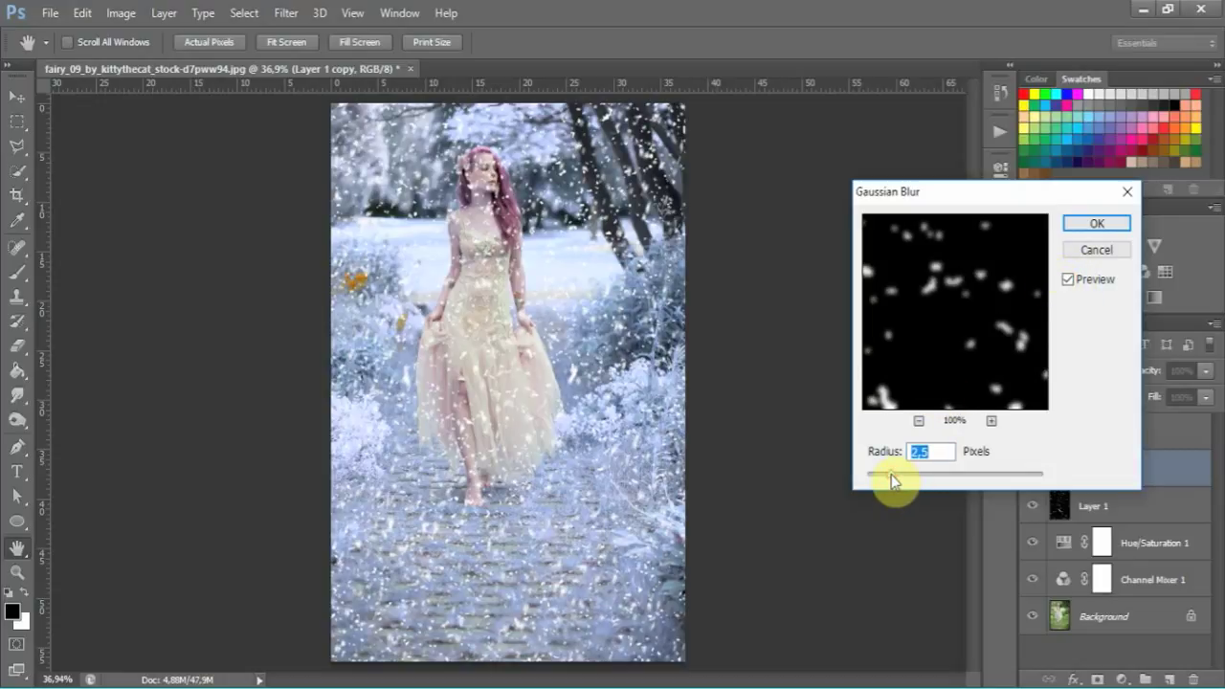
click(1096, 223)
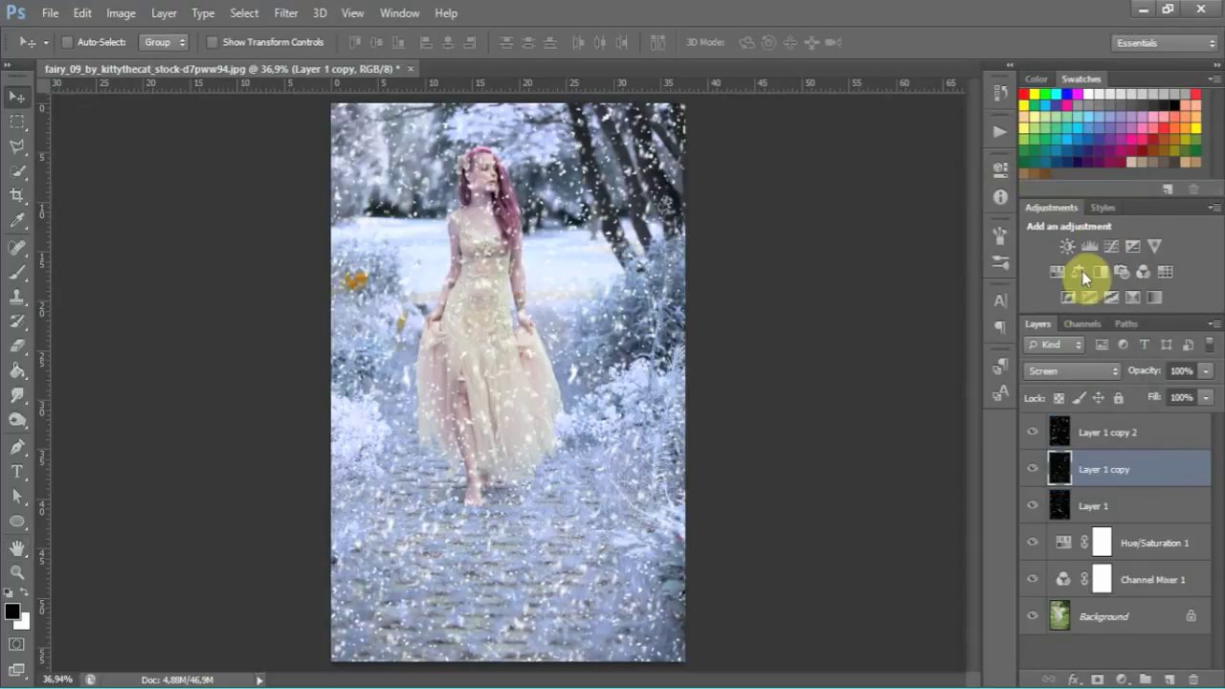
Add a layer mask to Layer 1 and brush black over the woman's face
click(1072, 514)
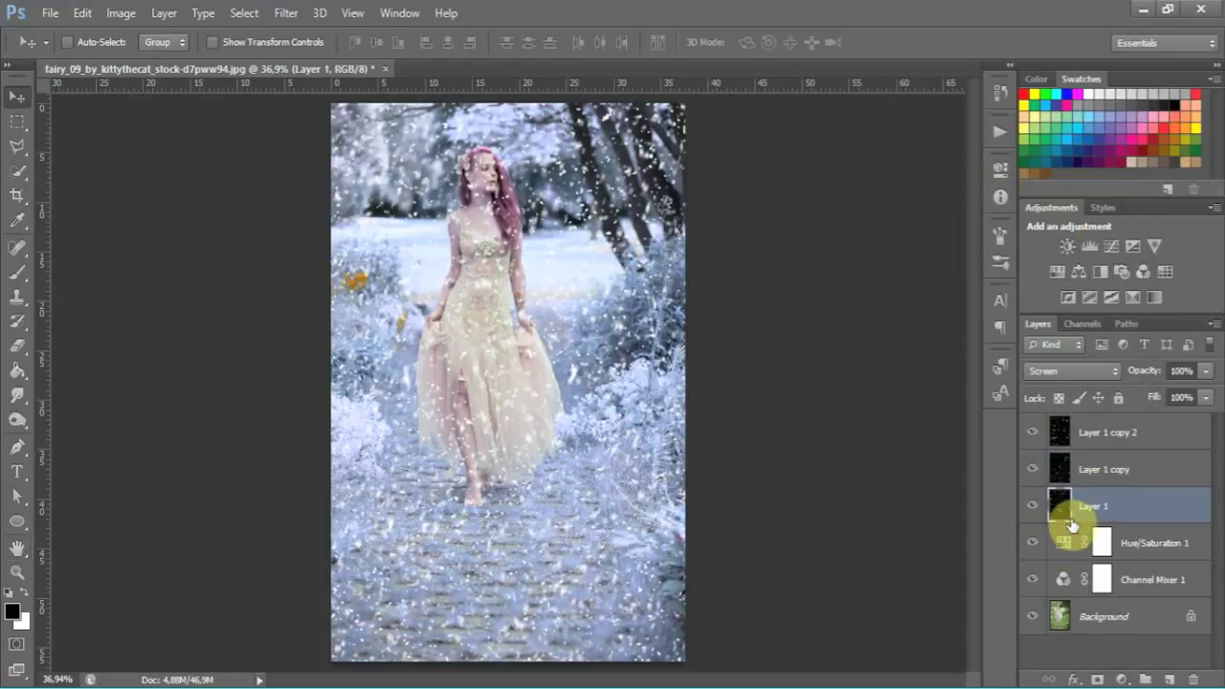
click(1096, 679)
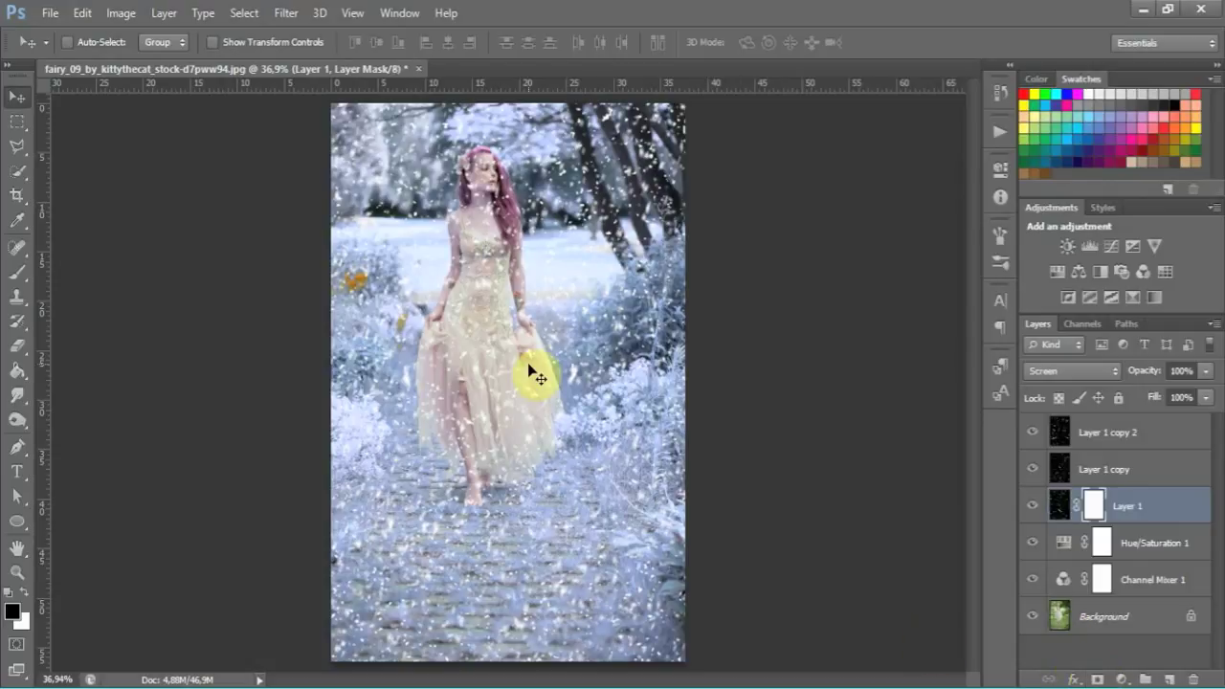
click(21, 272)
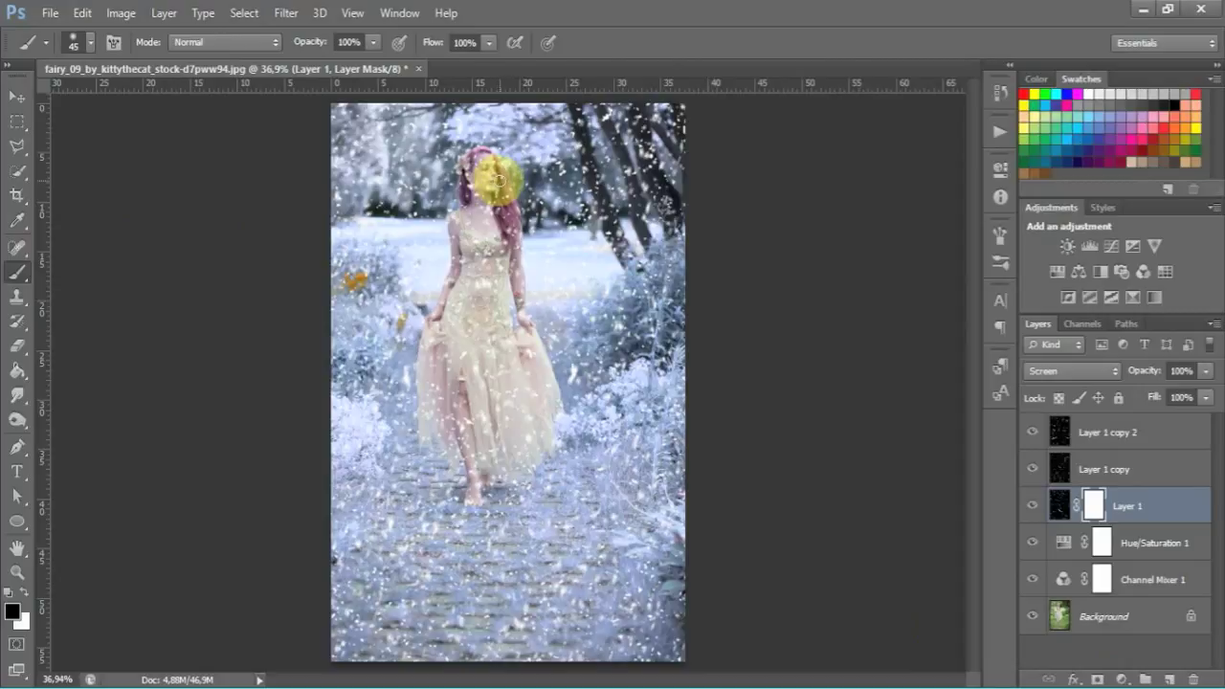
mouse_move(498, 180)
mouse_down()
mouse_move(457, 260)
mouse_move(451, 213)
mouse_up()
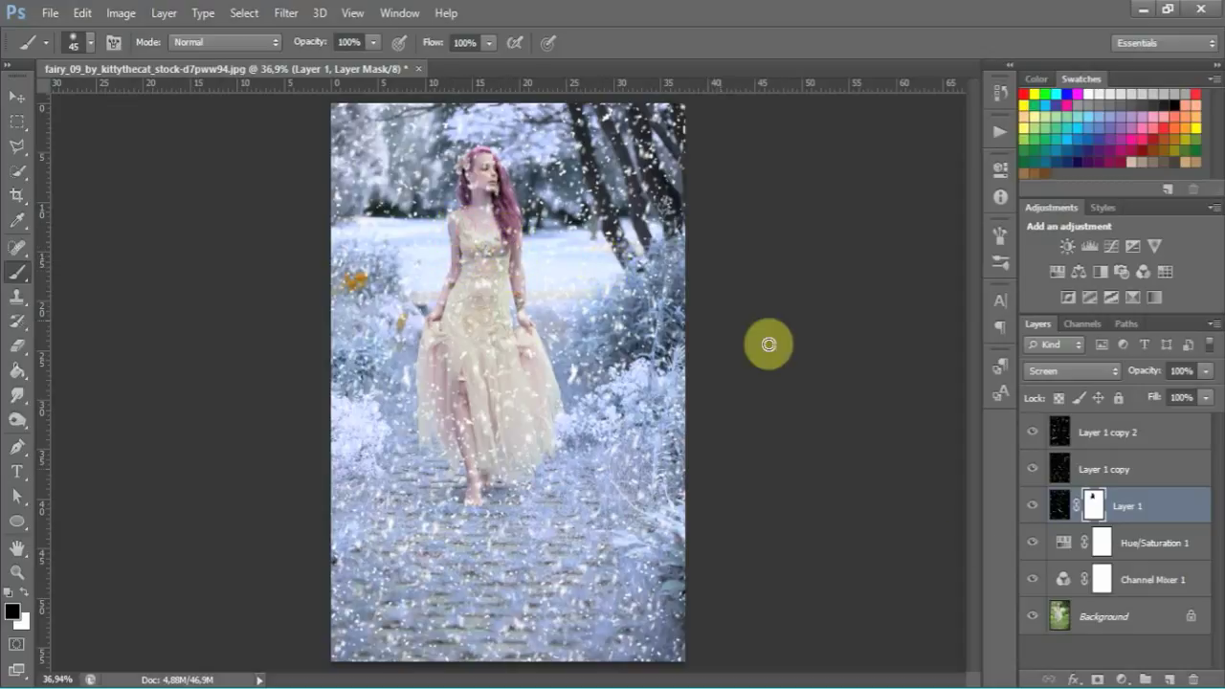
click(1058, 469)
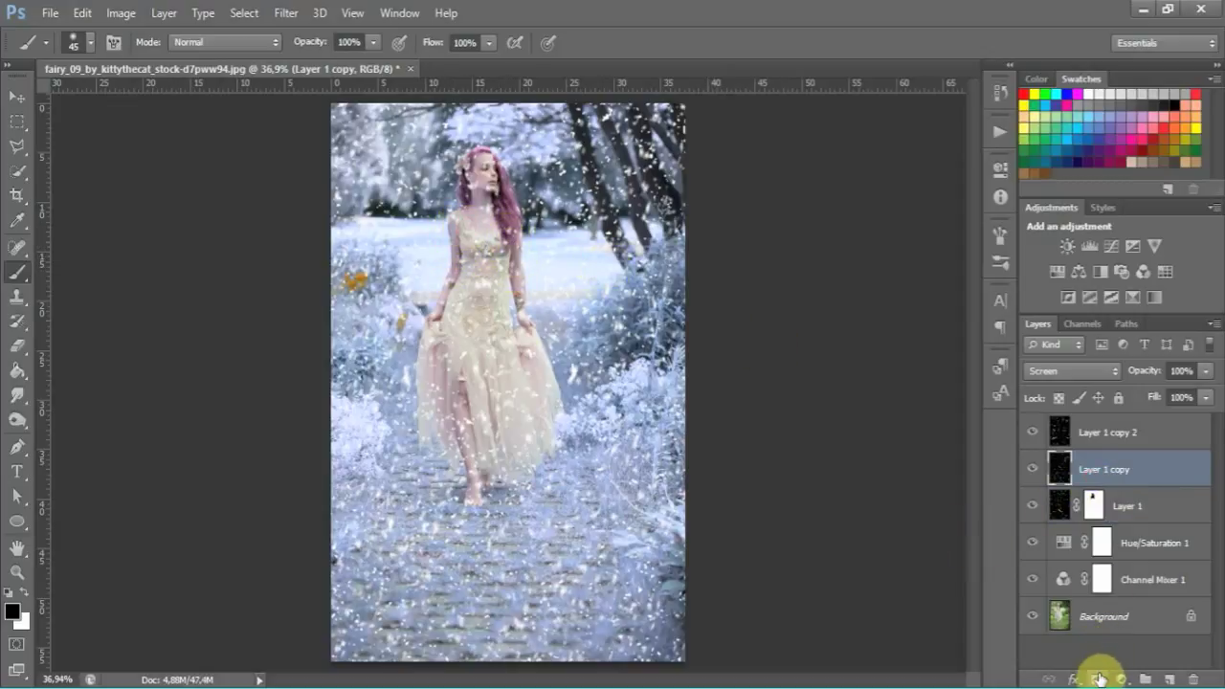
Mask Layer 1 copy and paint black over the face, hair, bodice and skirt
click(1098, 679)
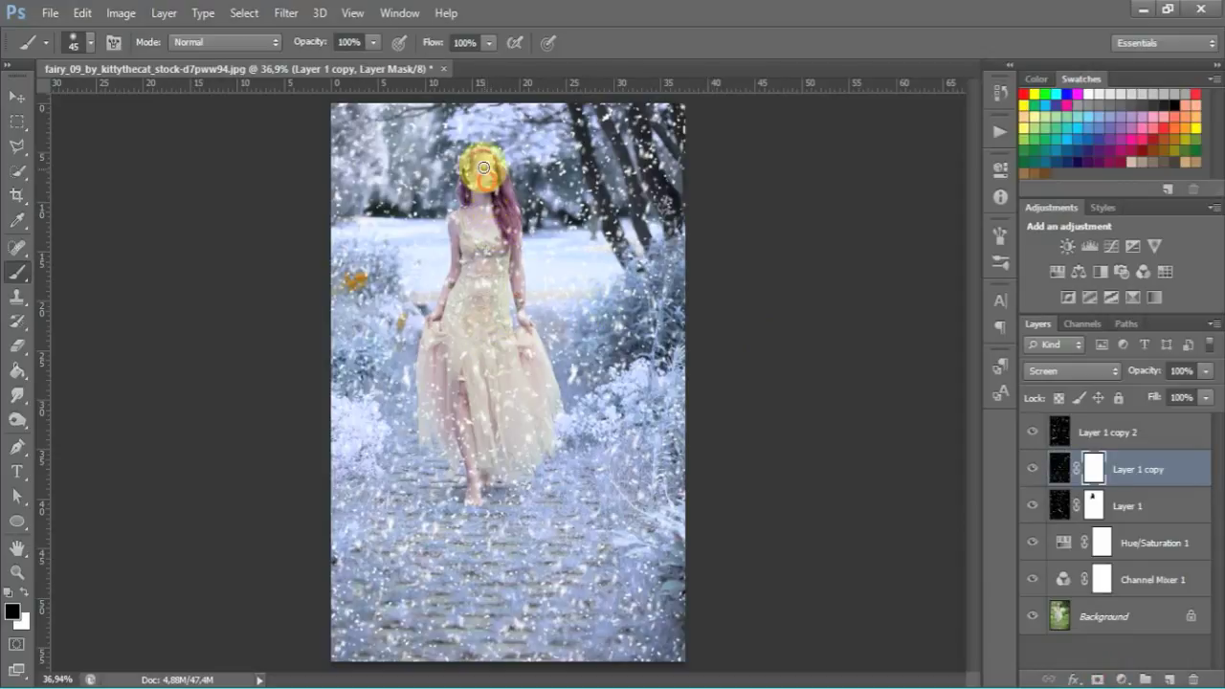
mouse_move(484, 168)
mouse_down()
mouse_move(469, 199)
mouse_move(515, 267)
mouse_move(479, 273)
mouse_move(479, 259)
mouse_move(459, 287)
mouse_move(446, 358)
mouse_move(424, 370)
mouse_move(424, 419)
mouse_move(466, 446)
mouse_move(465, 402)
mouse_move(495, 459)
mouse_move(523, 392)
mouse_move(495, 411)
mouse_move(557, 407)
mouse_move(473, 327)
mouse_move(460, 416)
mouse_move(432, 410)
mouse_move(424, 328)
mouse_move(486, 193)
mouse_move(495, 342)
mouse_up()
click(776, 386)
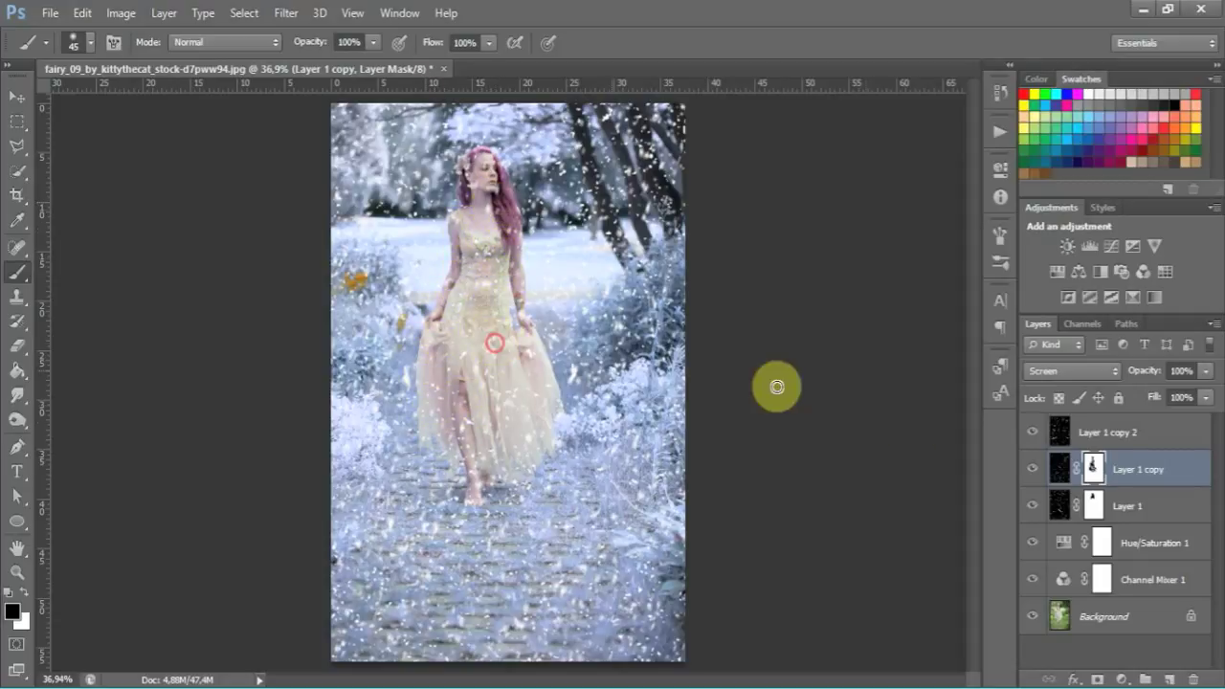
Add a layer mask to Layer 1 copy 2 and paint black over the woman's face
click(1102, 438)
click(1097, 678)
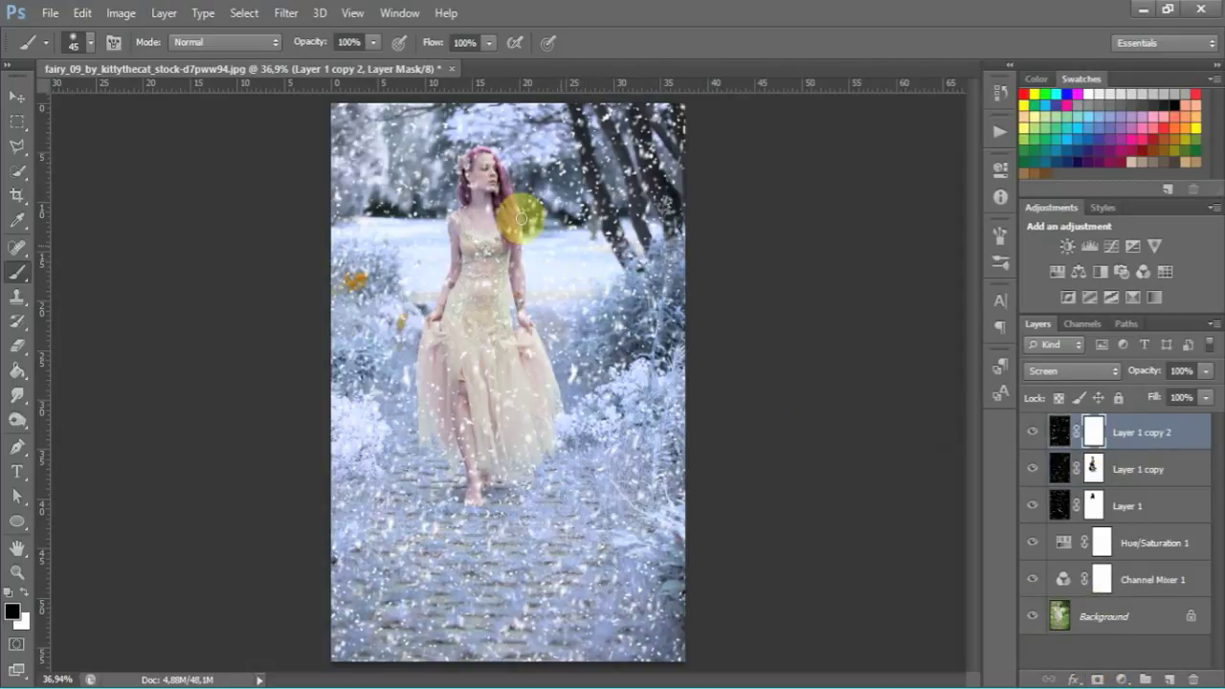
mouse_move(522, 218)
mouse_down()
mouse_move(486, 178)
mouse_move(498, 219)
mouse_move(481, 163)
mouse_move(502, 216)
mouse_move(497, 250)
mouse_move(478, 186)
mouse_move(478, 219)
mouse_move(478, 186)
mouse_move(474, 209)
mouse_move(544, 293)
mouse_move(576, 388)
mouse_up()
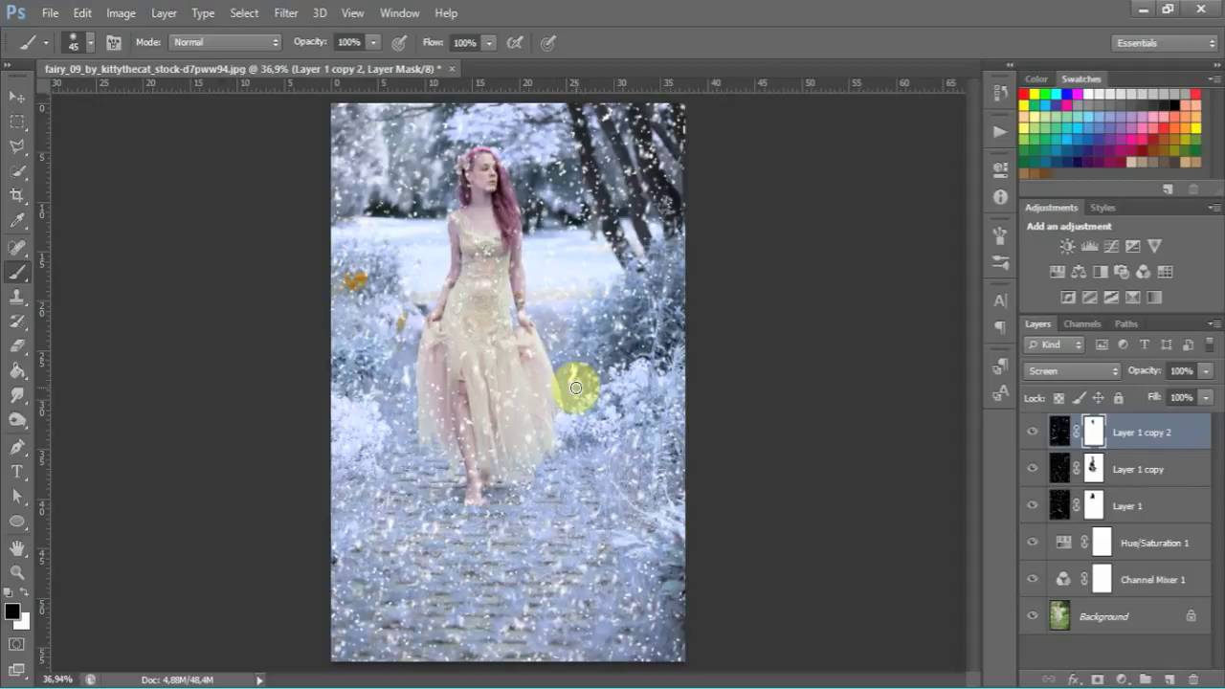
Refine Layer 1's mask over the bodice and skirt, touching up with white
click(1094, 504)
mouse_move(542, 424)
mouse_down()
mouse_move(446, 437)
mouse_move(479, 482)
mouse_move(536, 314)
mouse_move(584, 423)
mouse_move(574, 409)
mouse_up()
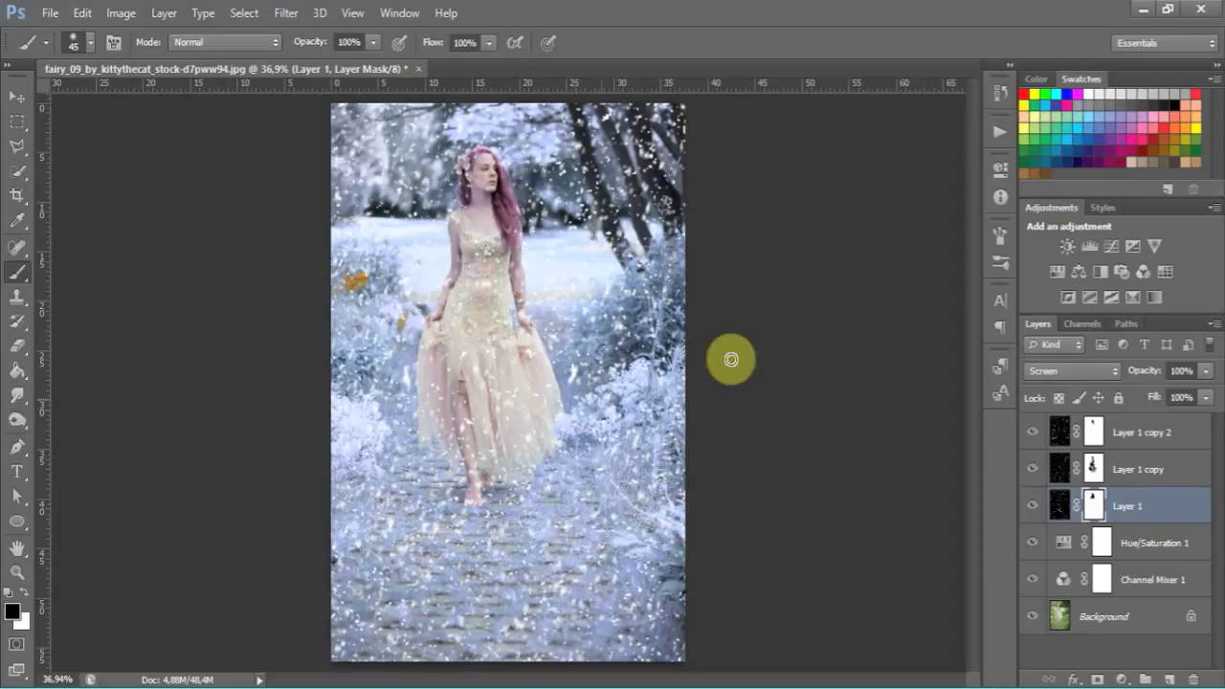
drag(472, 250, 489, 273)
click(26, 594)
mouse_move(519, 185)
mouse_down()
mouse_move(486, 259)
mouse_move(494, 277)
mouse_move(516, 276)
mouse_move(607, 151)
mouse_up()
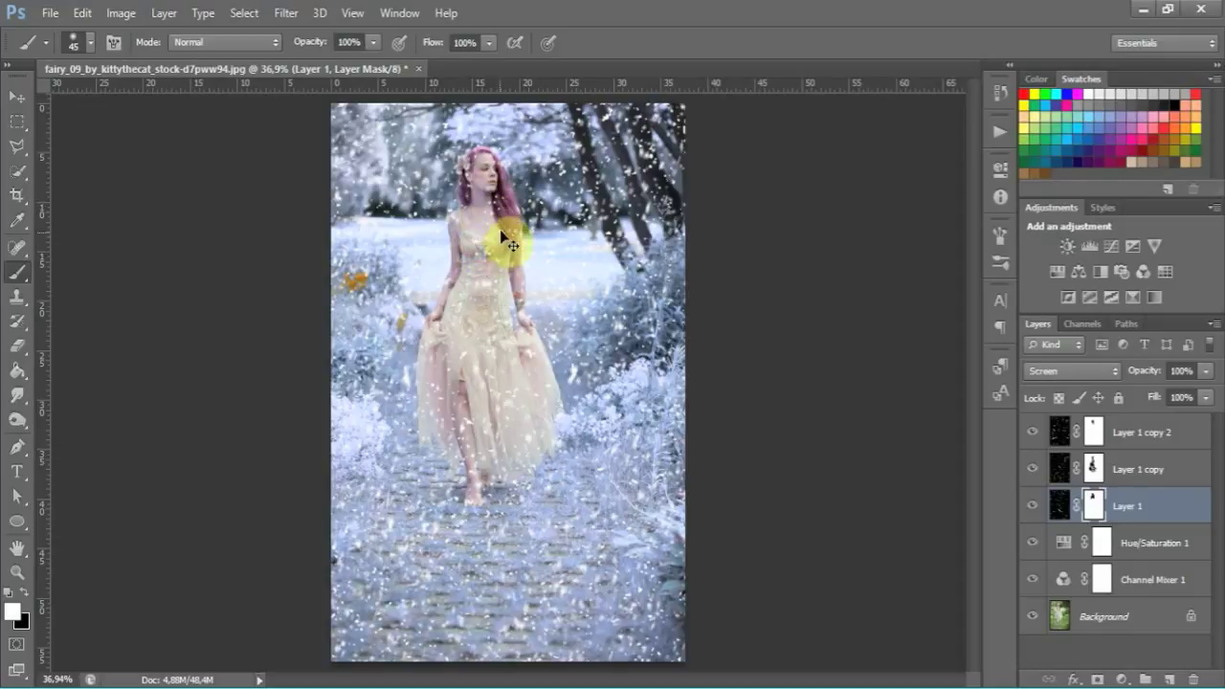
mouse_move(507, 244)
mouse_down()
mouse_move(478, 192)
mouse_move(486, 287)
mouse_move(541, 357)
mouse_up()
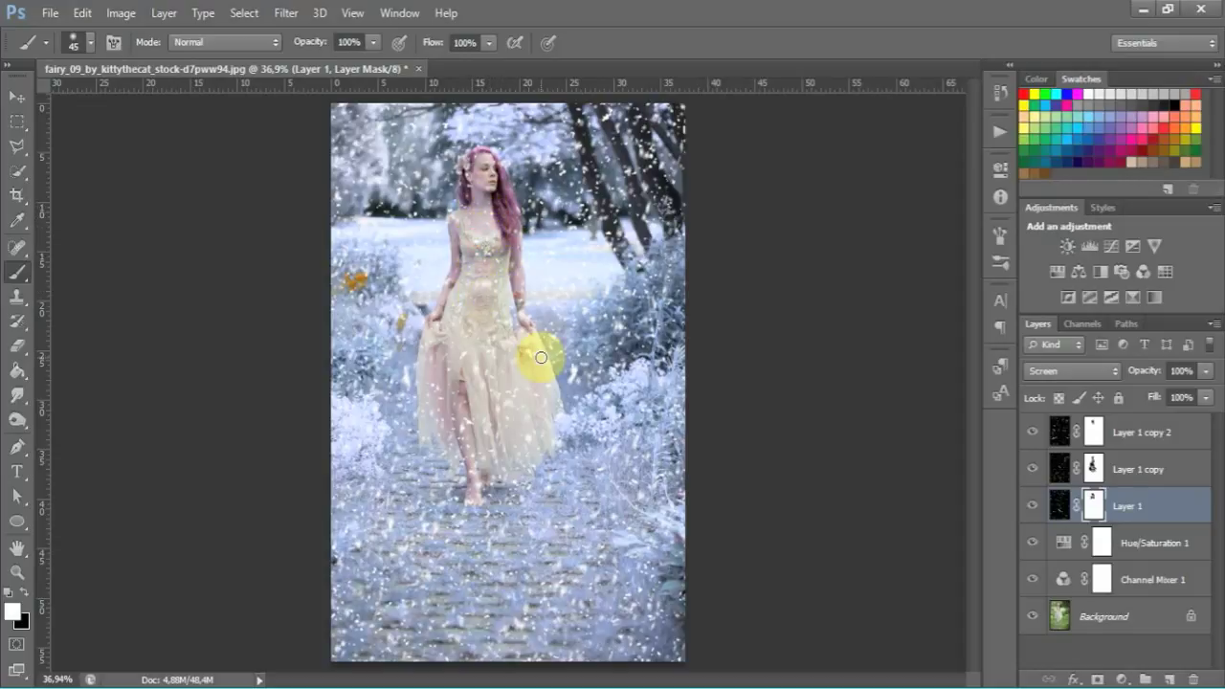
click(1094, 467)
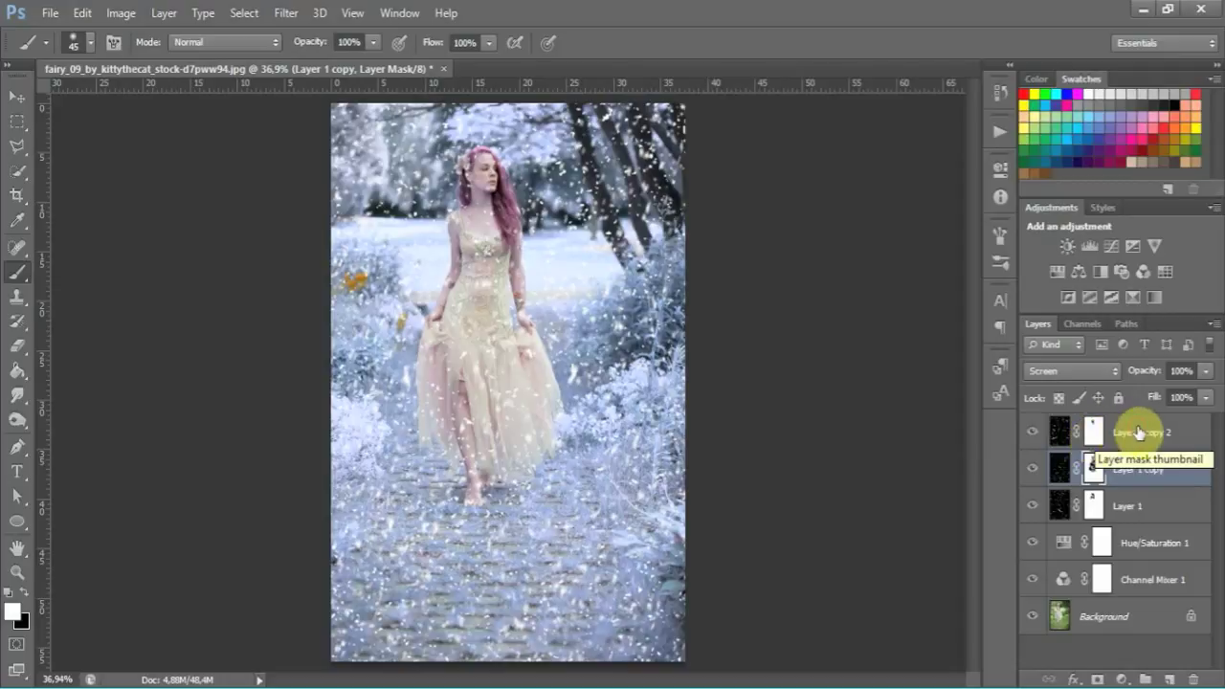
click(1131, 431)
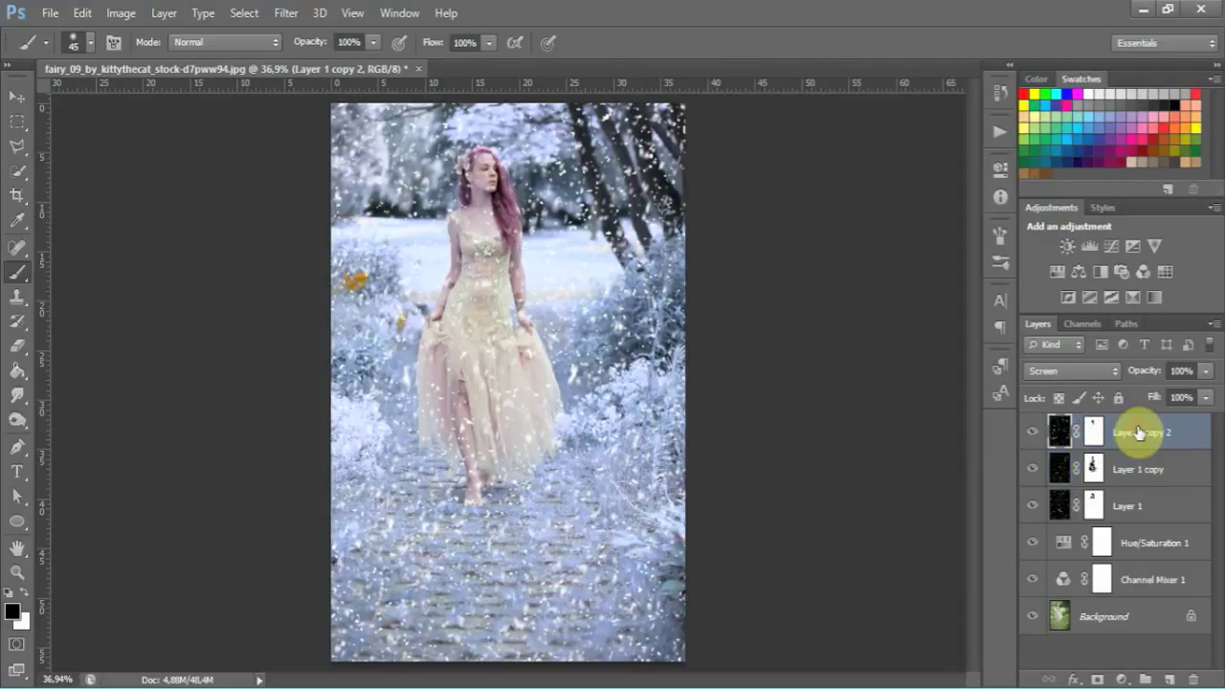
Add a Curves adjustment layer with its midpoint raised, then toggle it to compare
click(1123, 676)
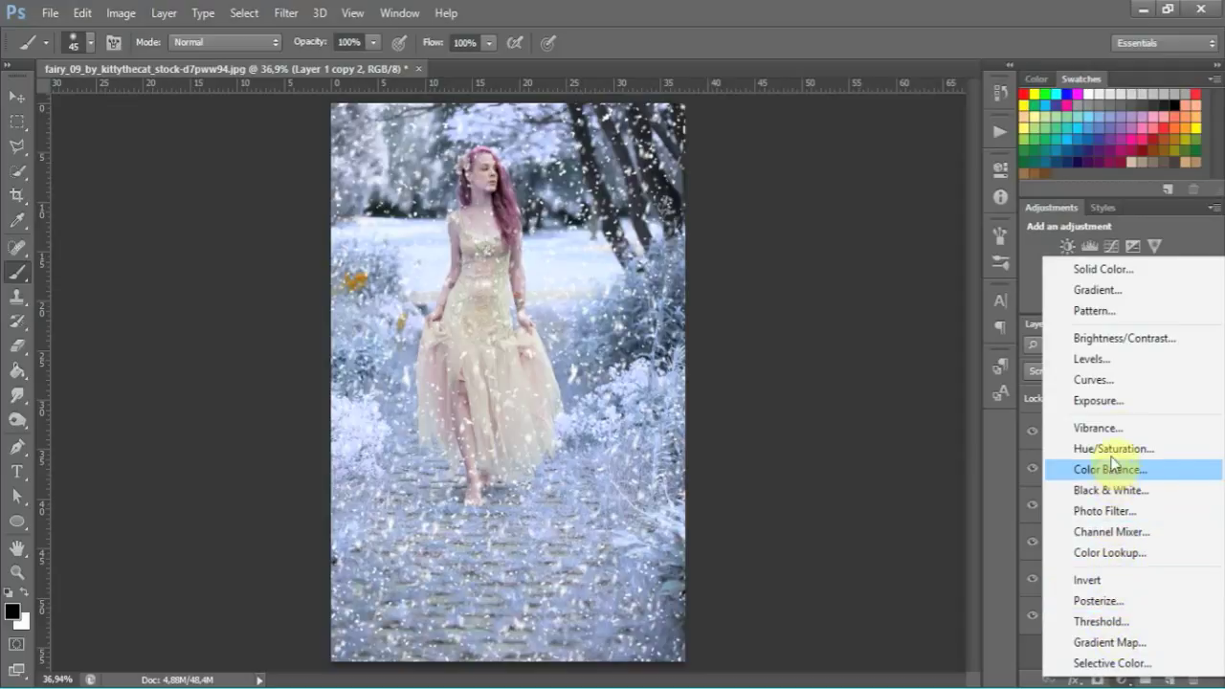
click(1135, 381)
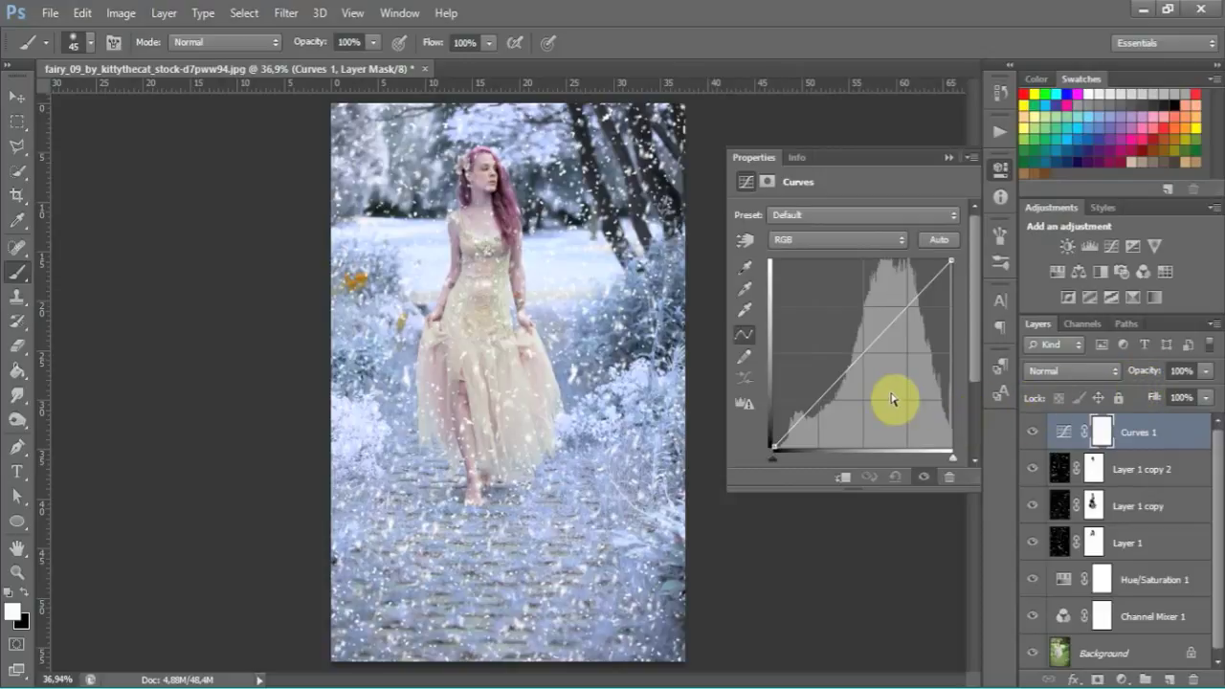
drag(862, 354, 855, 332)
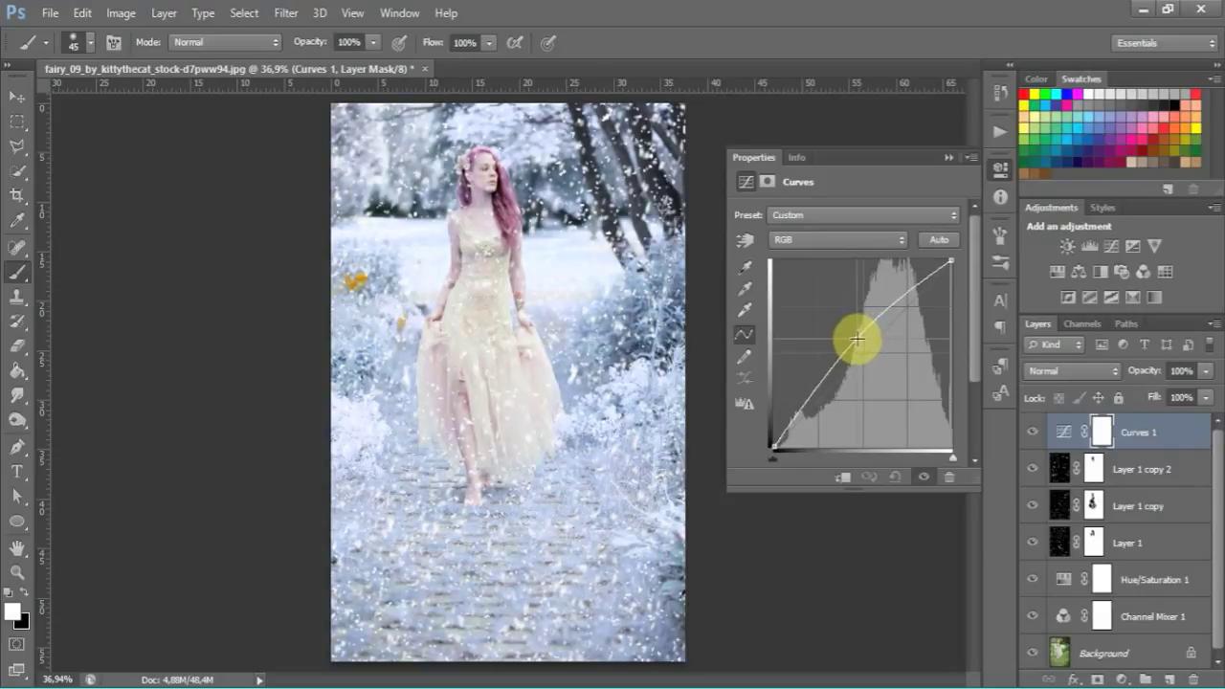
drag(855, 331, 855, 334)
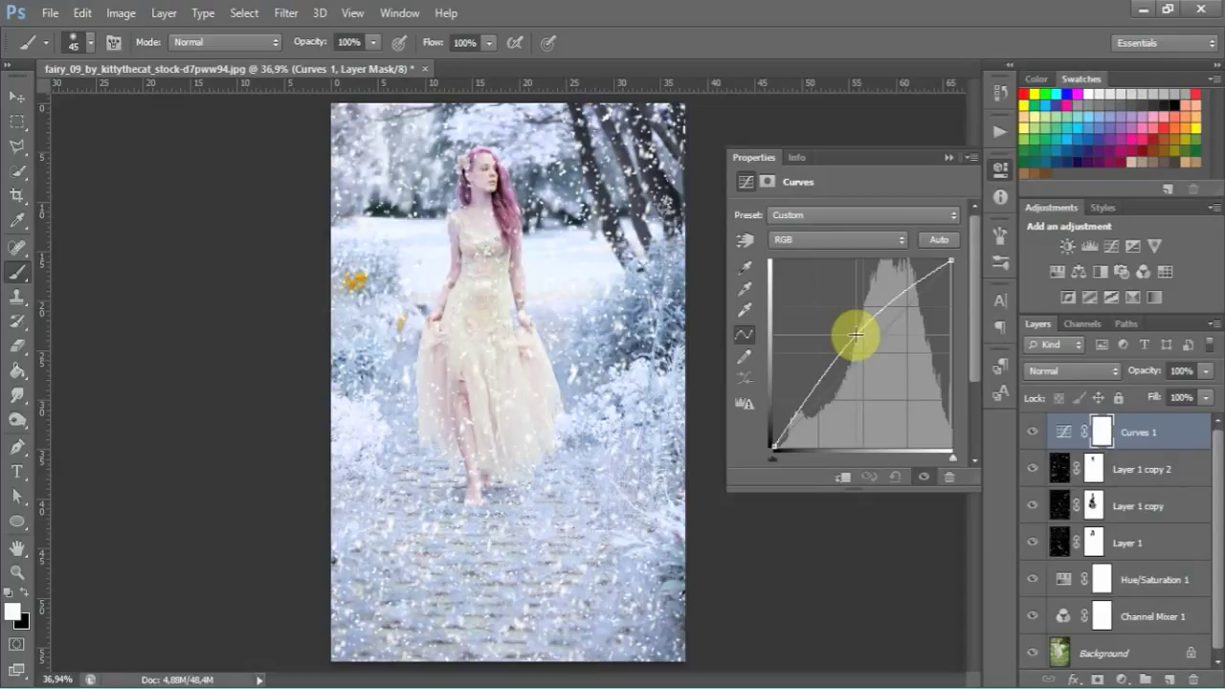
click(925, 476)
click(927, 475)
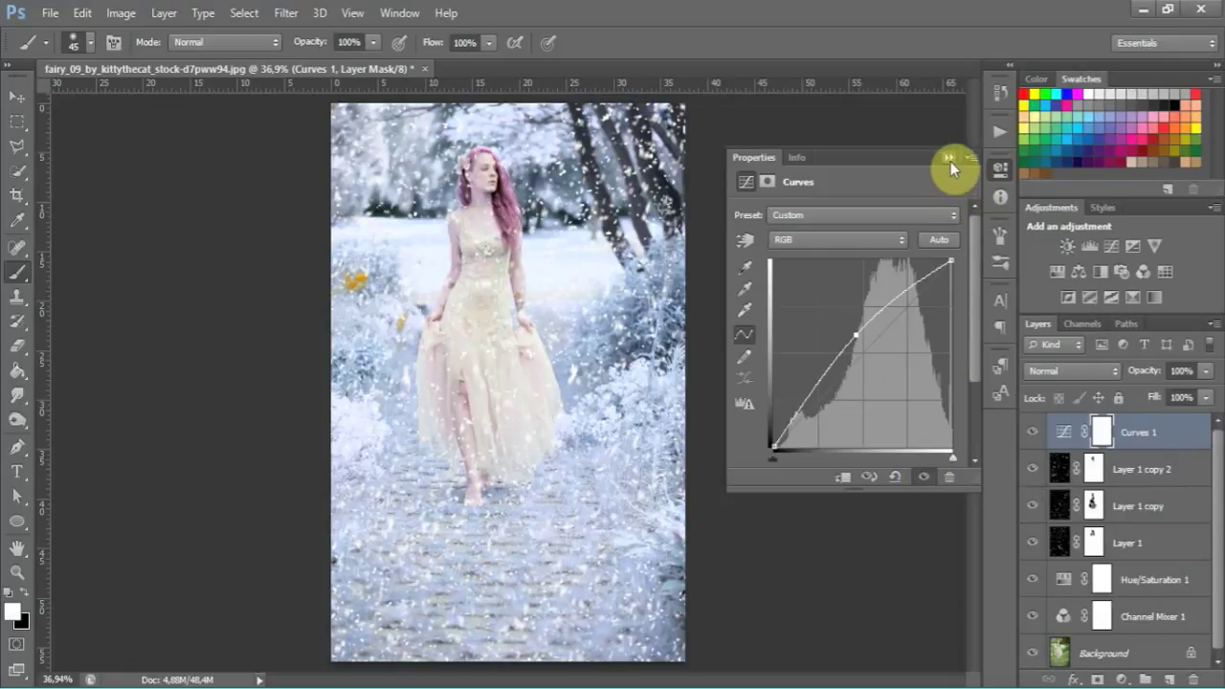
click(948, 157)
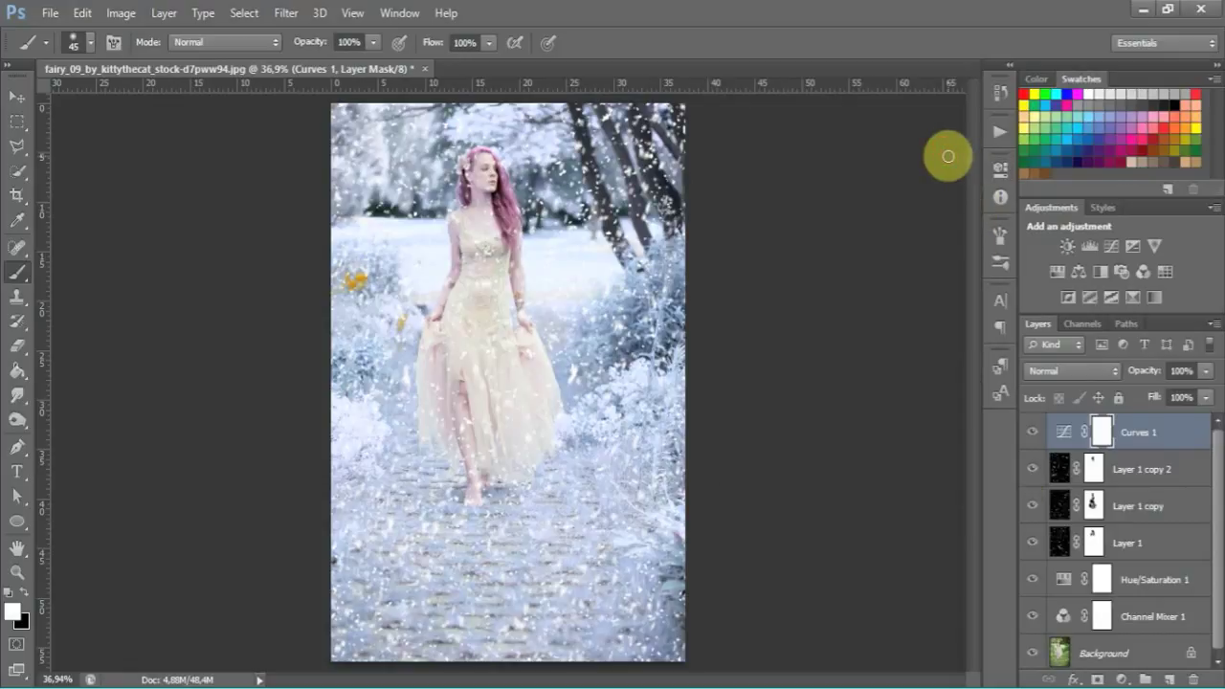